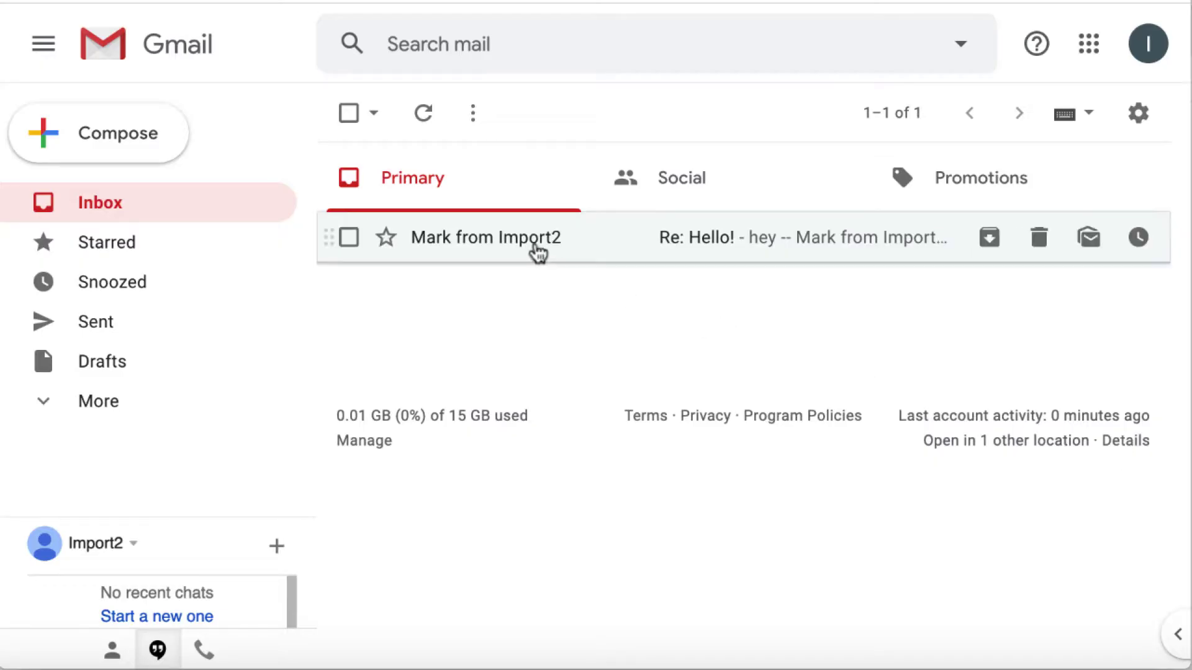
# Open Google Contacts from the apps grid and view one contact's details.
pyautogui.moveTo(535, 251)
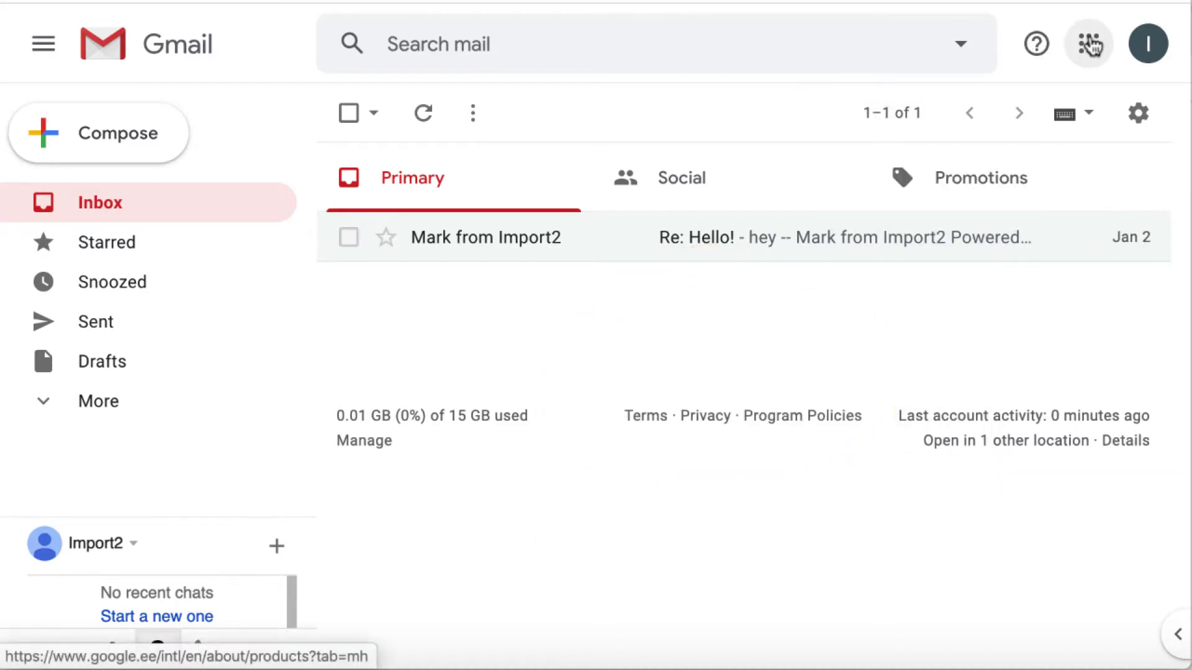
pyautogui.click(1091, 44)
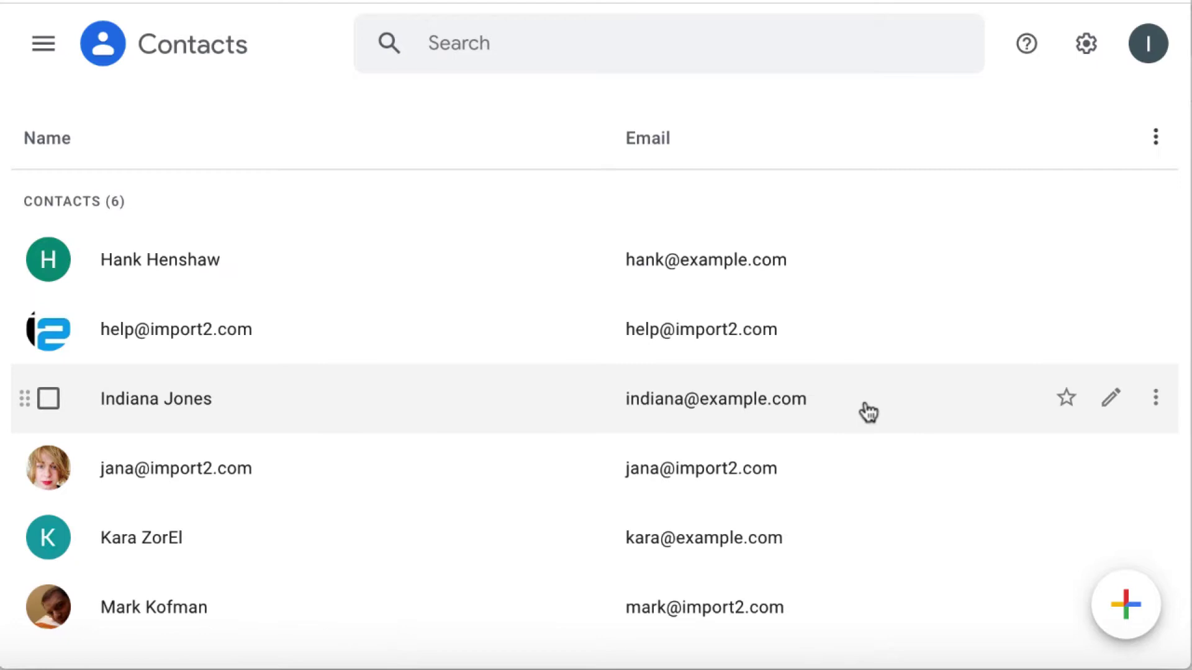
pyautogui.click(180, 608)
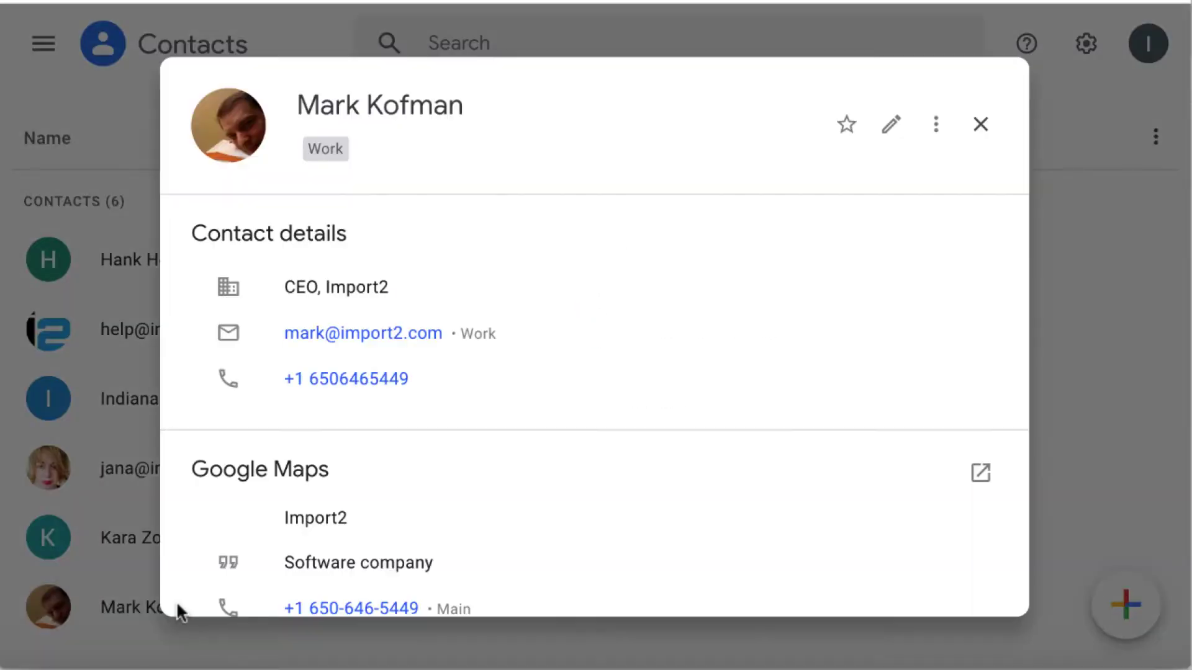
# Close the contact details and return to the full list of six contacts.
pyautogui.click(66, 119)
pyautogui.click(43, 46)
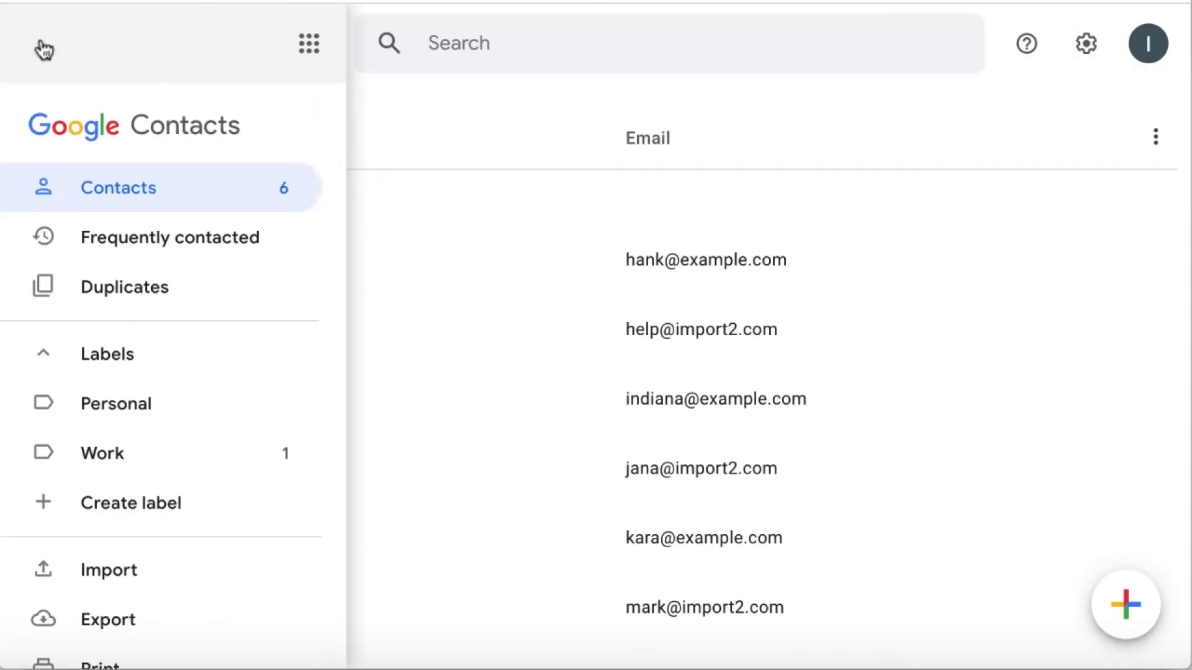
pyautogui.scroll(-2, 159, 320)
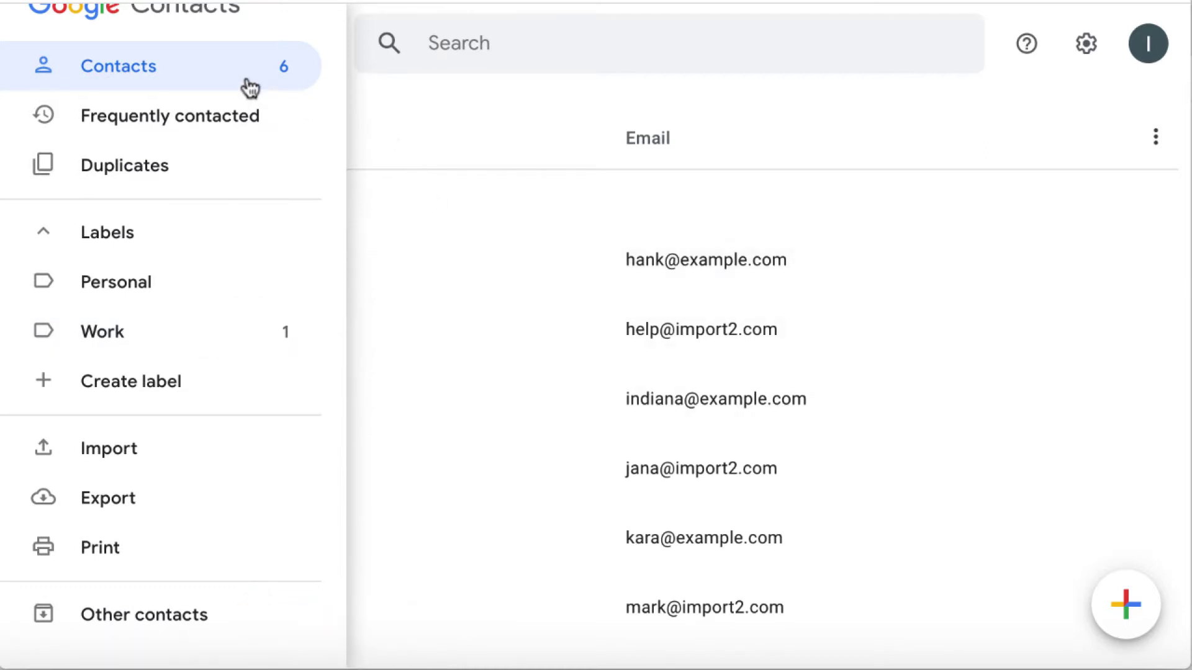
pyautogui.click(162, 69)
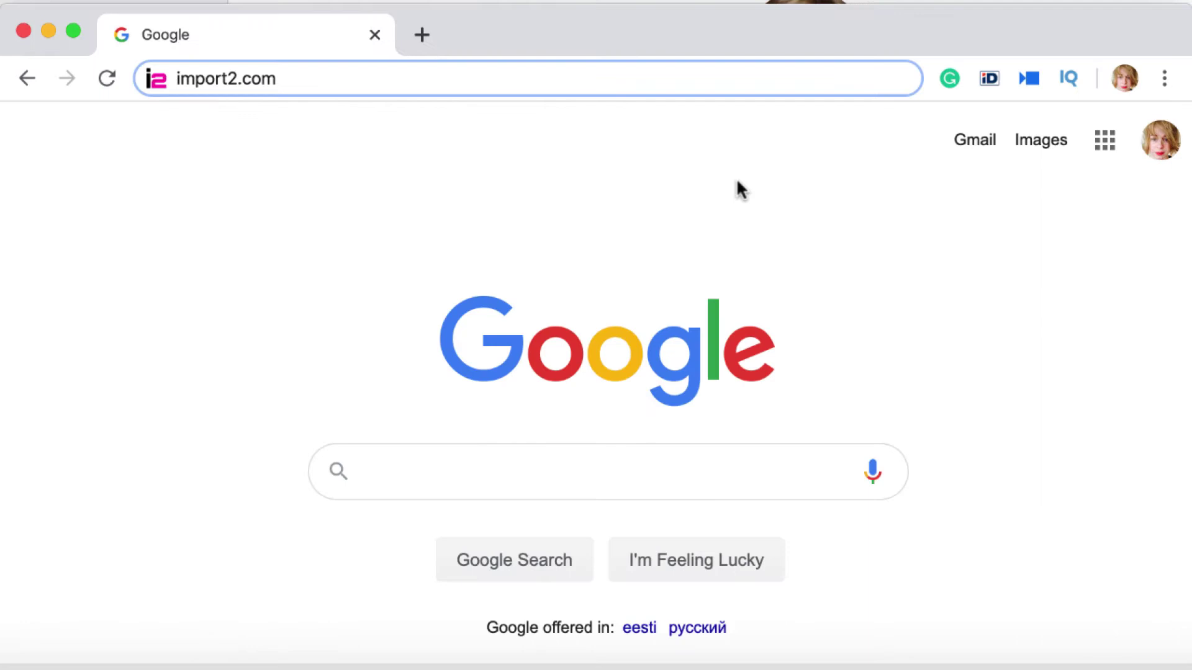
# Load import2.com from the Chrome address bar.
pyautogui.click(524, 78)
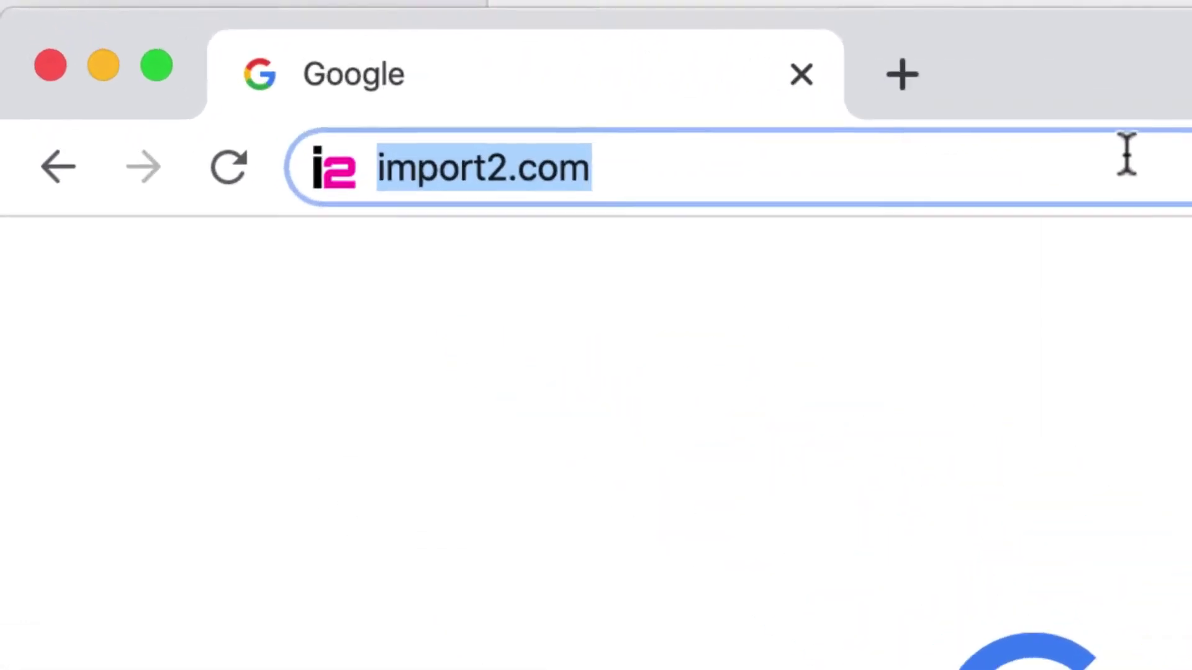
pyautogui.press('Return')
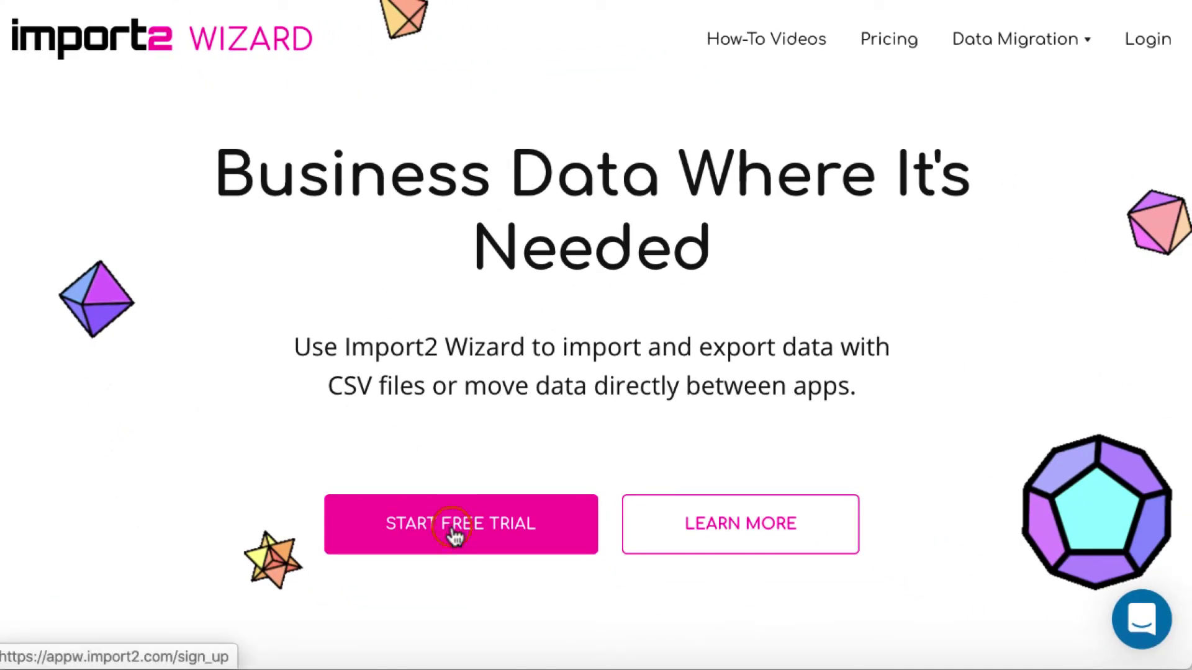
# Sign up for a free trial with the user's name, e-mail and password, opting into product updates.
pyautogui.click(453, 530)
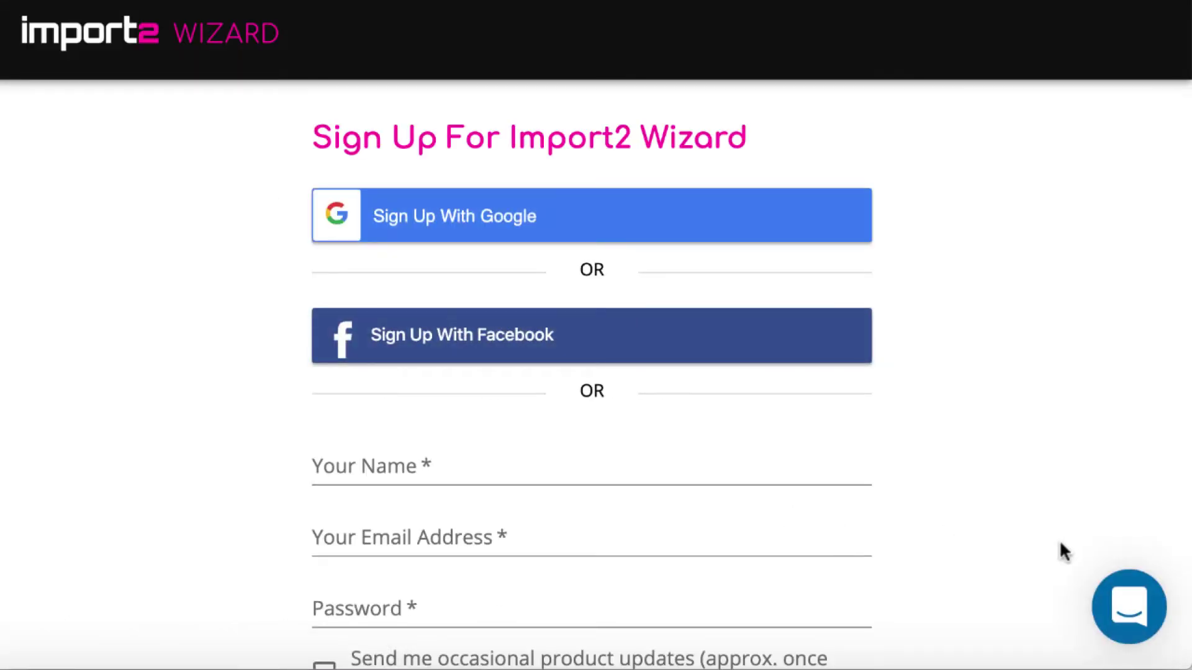
pyautogui.scroll(-3, 1058, 538)
pyautogui.click(577, 294)
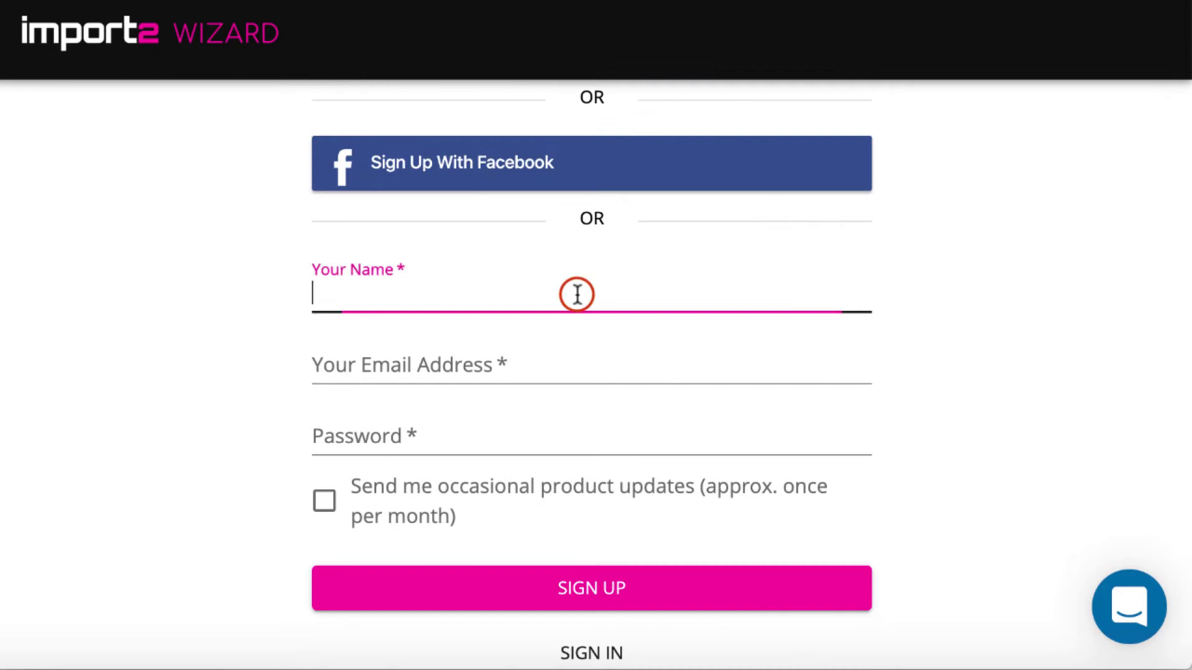
pyautogui.write('JANA')
pyautogui.click(543, 370)
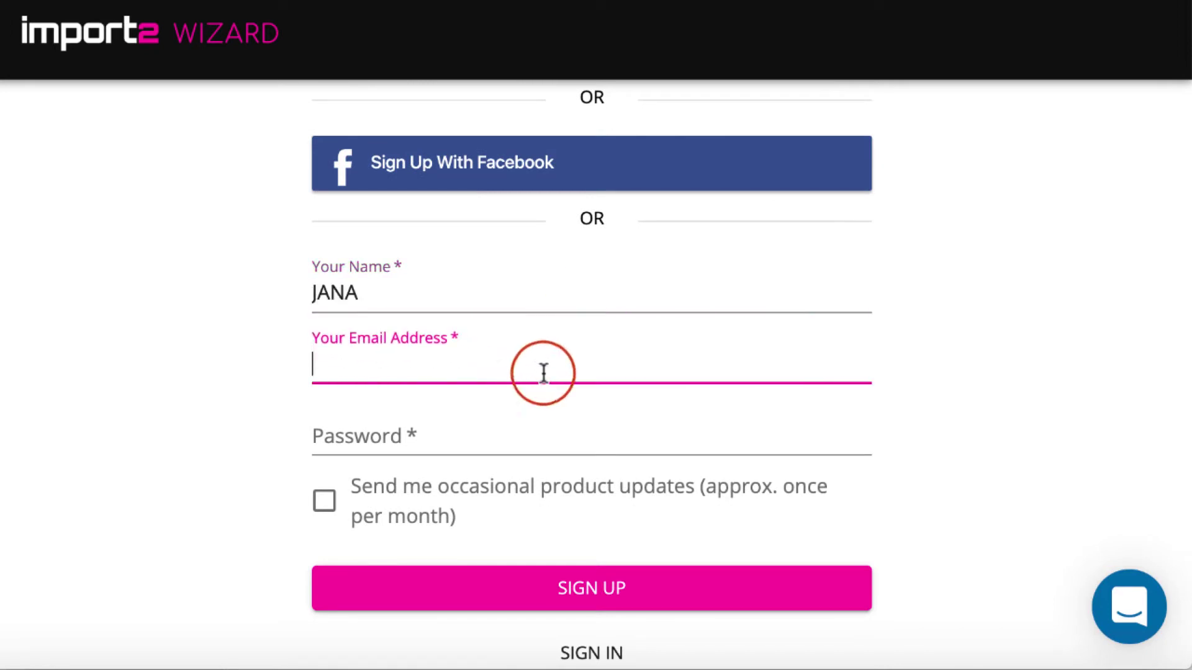
pyautogui.click(508, 436)
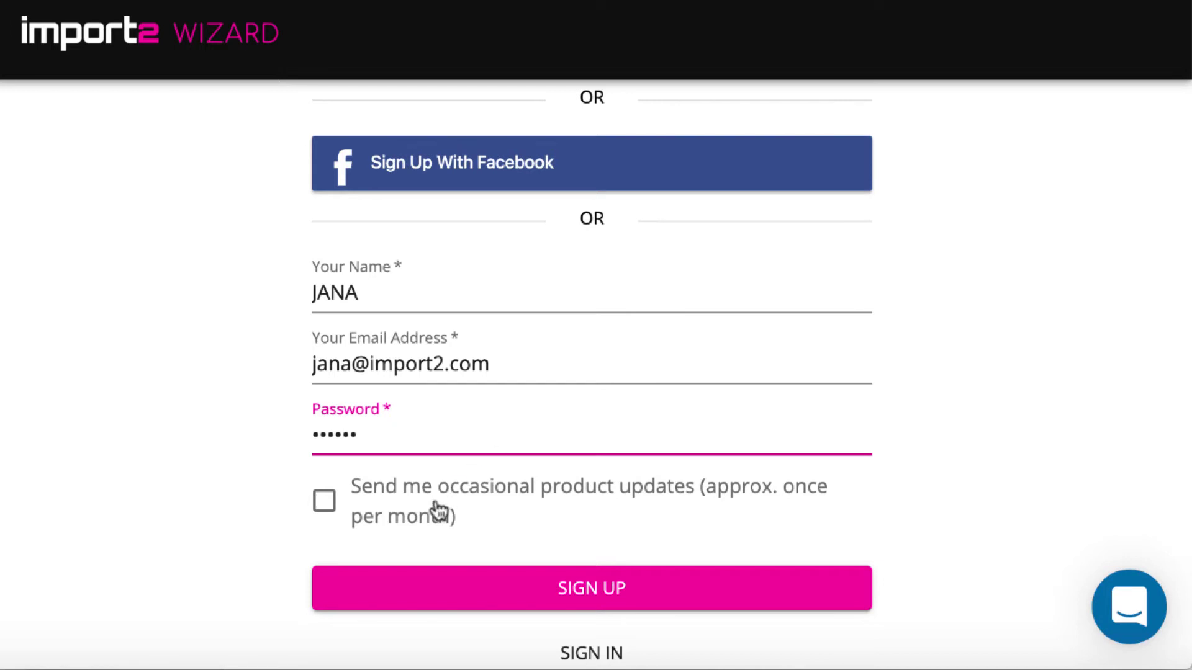
pyautogui.click(325, 500)
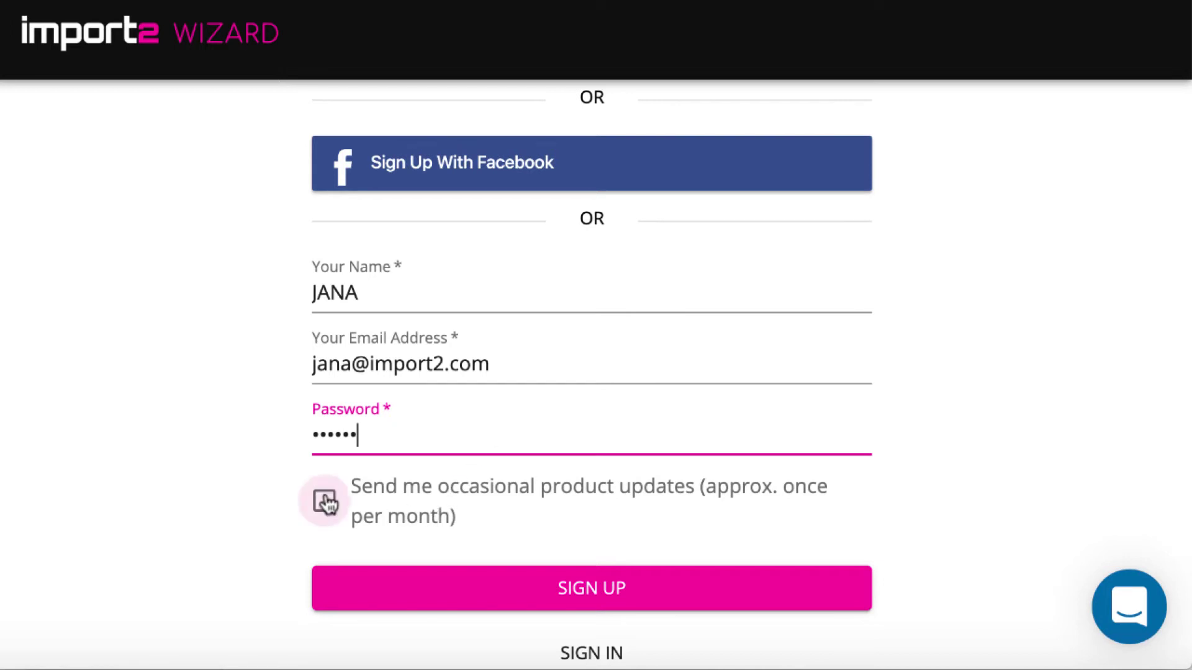
pyautogui.click(557, 590)
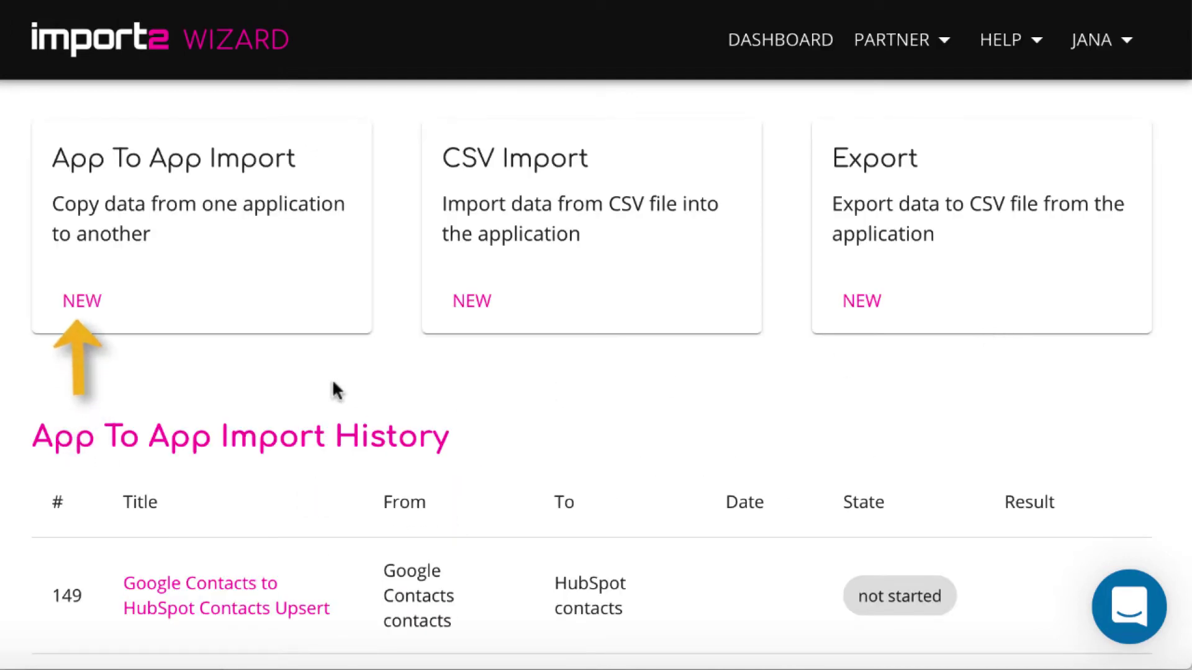
# Start a new App To App import and add Google Contacts as a new source connection.
pyautogui.click(84, 303)
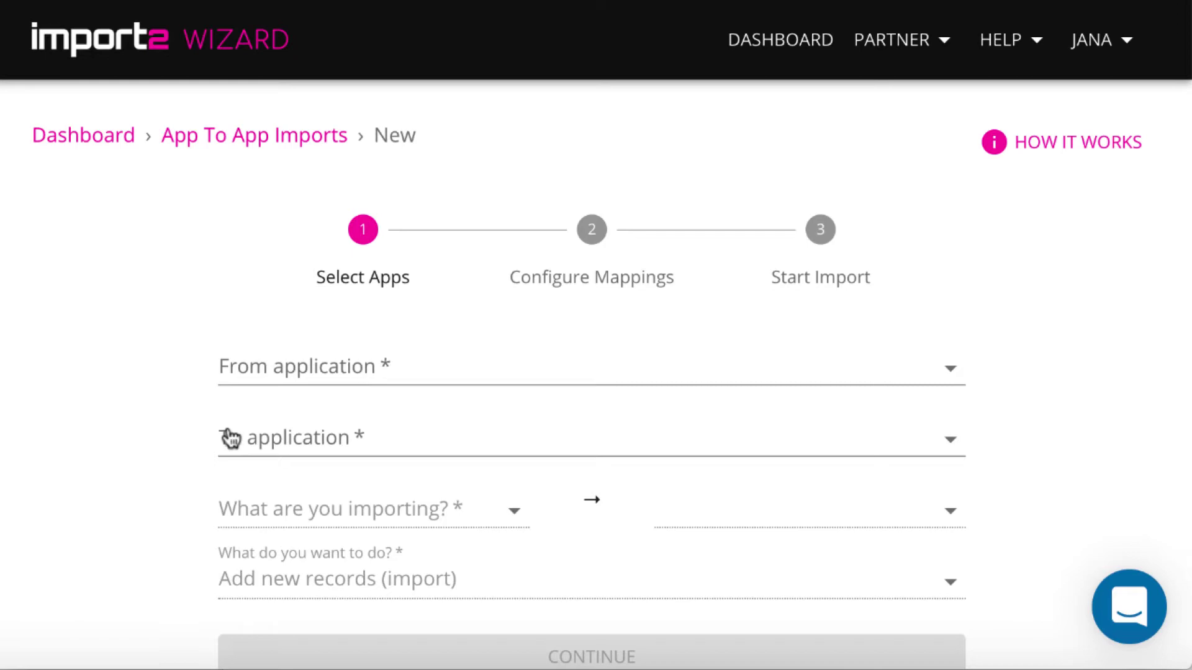
pyautogui.click(370, 364)
pyautogui.scroll(-5, 522, 476)
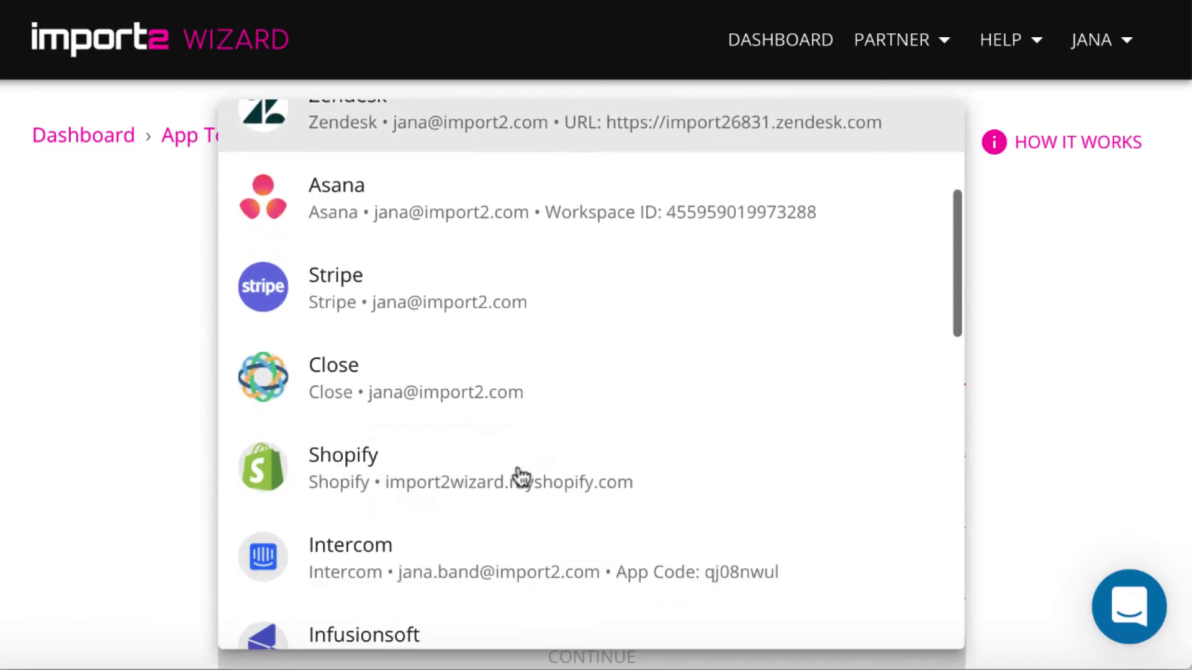
pyautogui.scroll(-15, 521, 476)
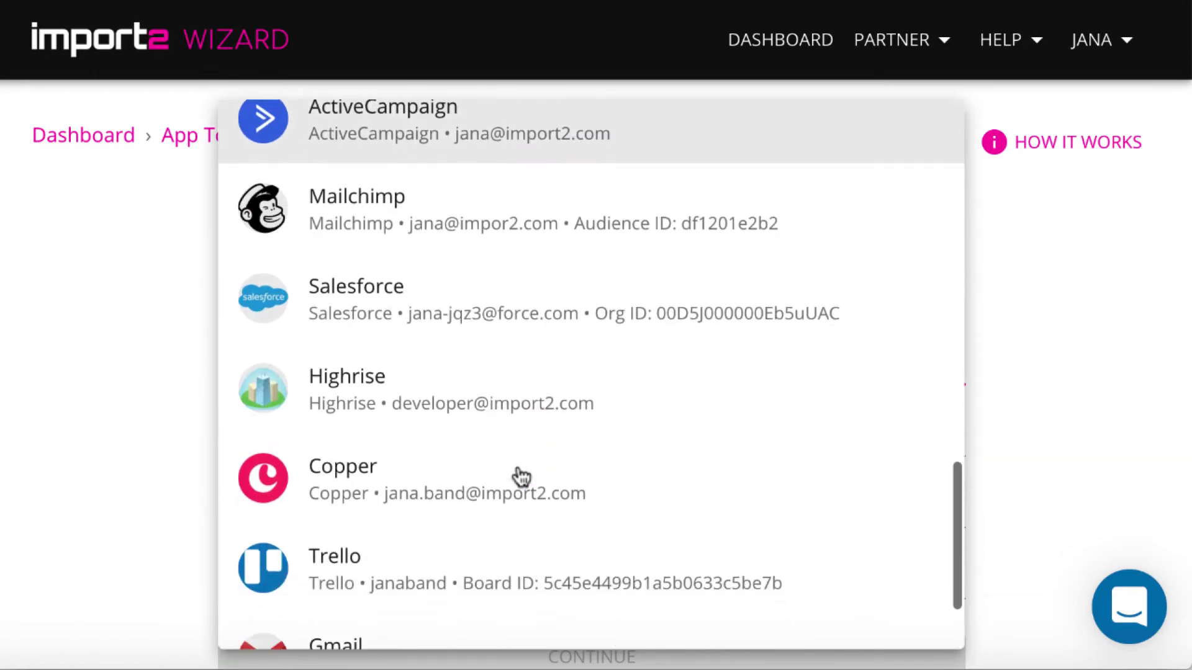
pyautogui.scroll(-3, 520, 475)
pyautogui.click(487, 617)
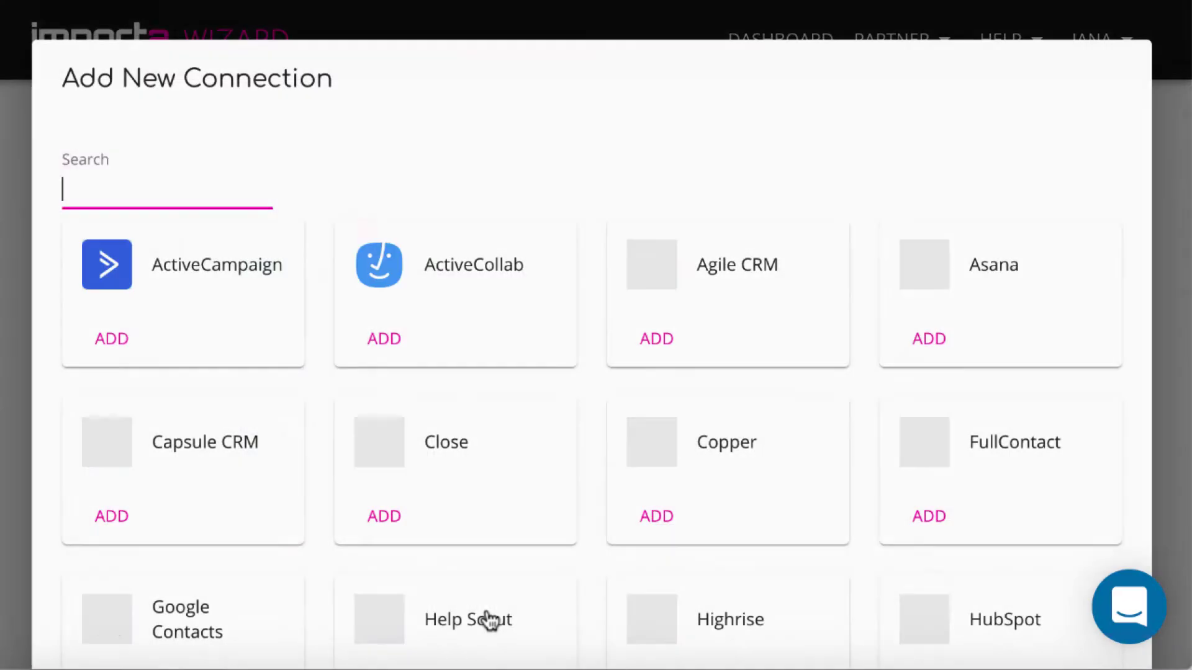
pyautogui.scroll(-3, 494, 593)
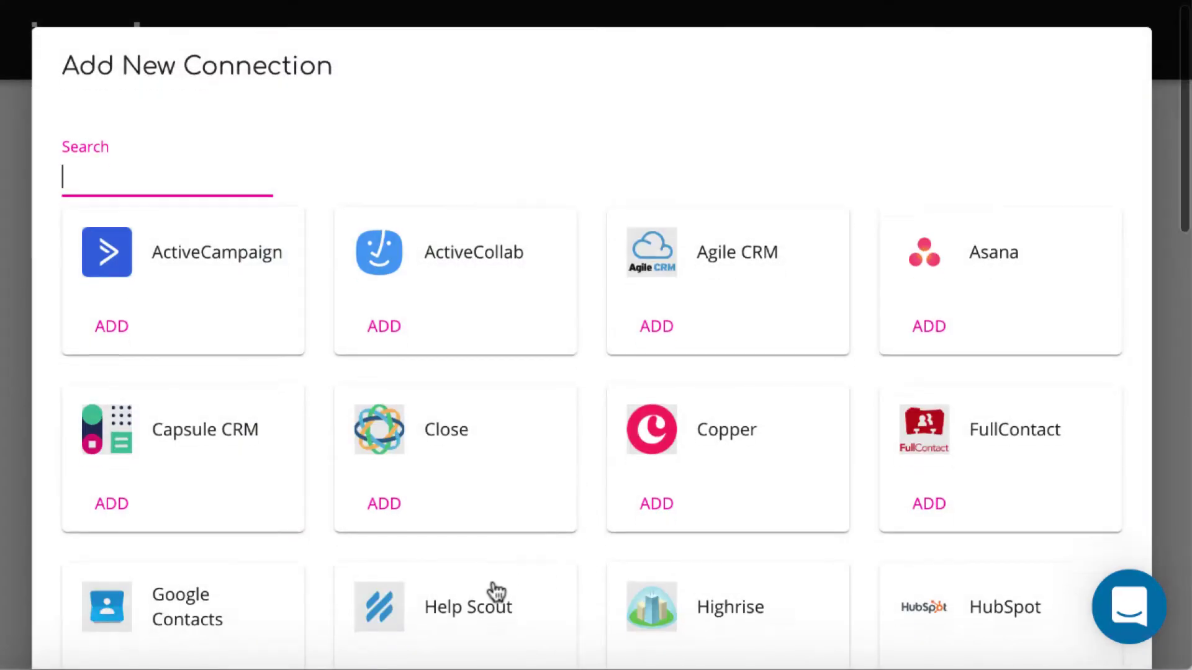
pyautogui.click(112, 492)
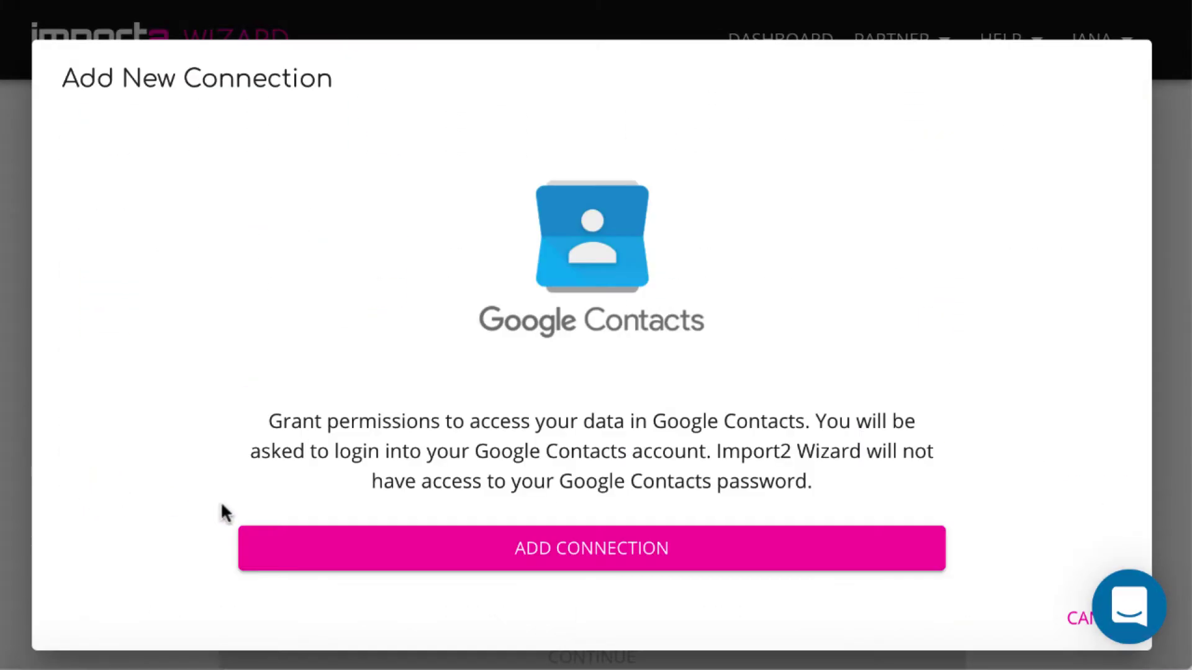
# Choose the Google account and allow Import2 Wizard access to its contacts.
pyautogui.click(495, 554)
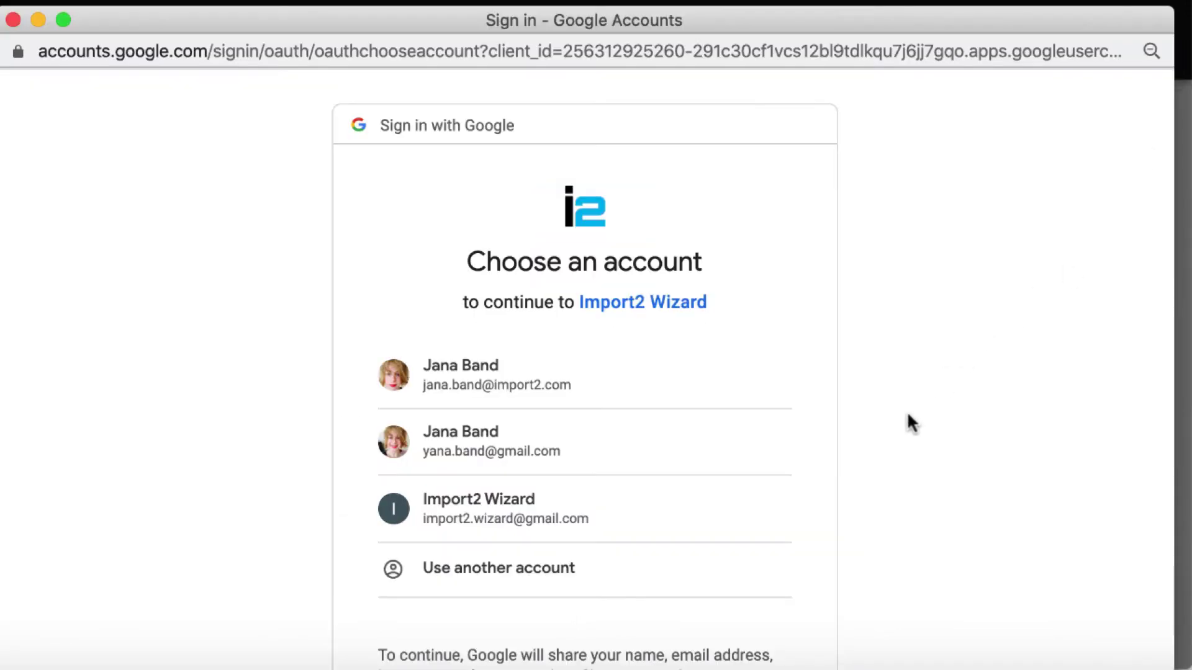
pyautogui.click(692, 514)
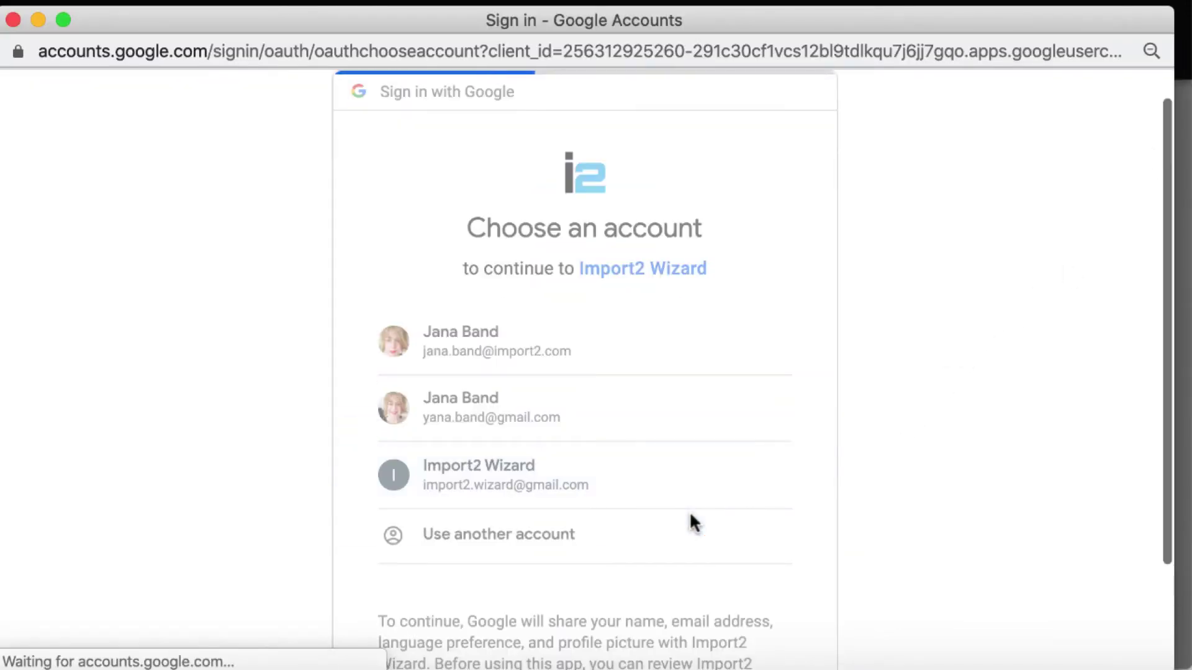
pyautogui.scroll(-4, 690, 515)
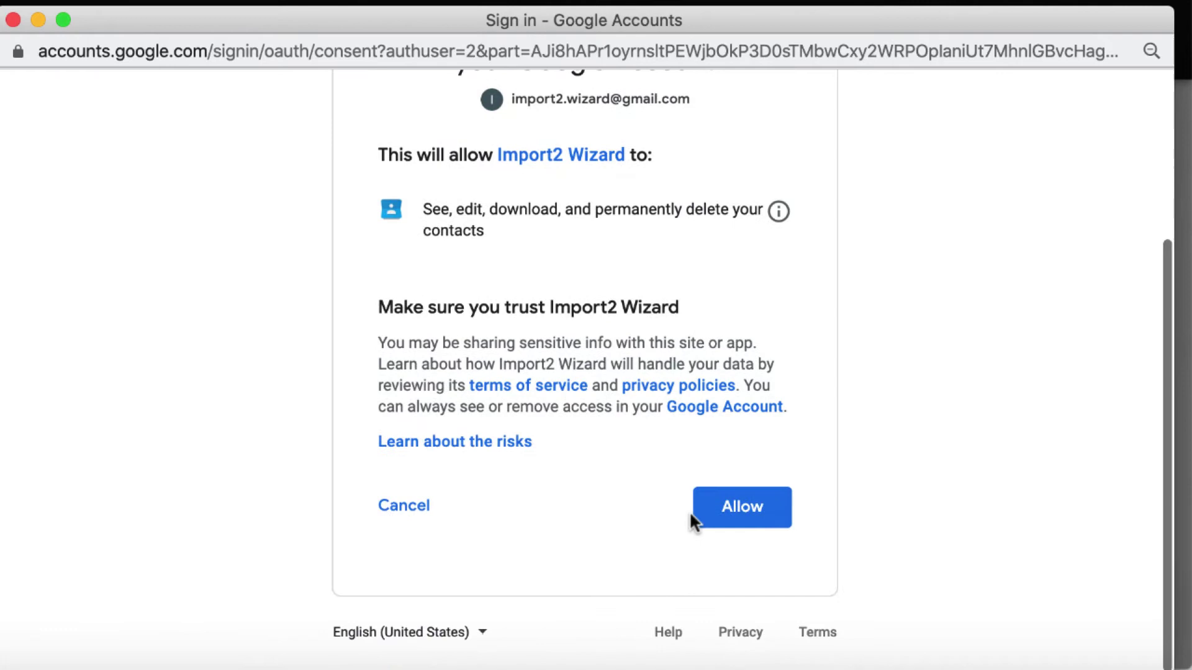
pyautogui.click(759, 527)
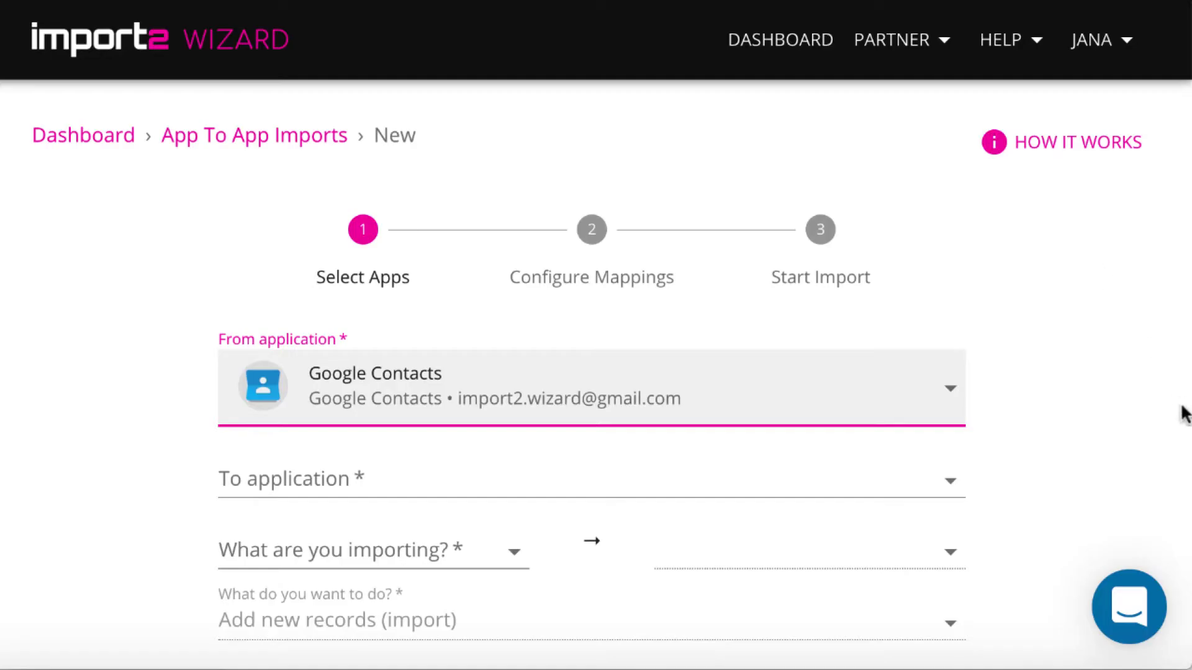
# Browse the To application list of destination apps.
pyautogui.click(949, 483)
pyautogui.scroll(-15, 709, 523)
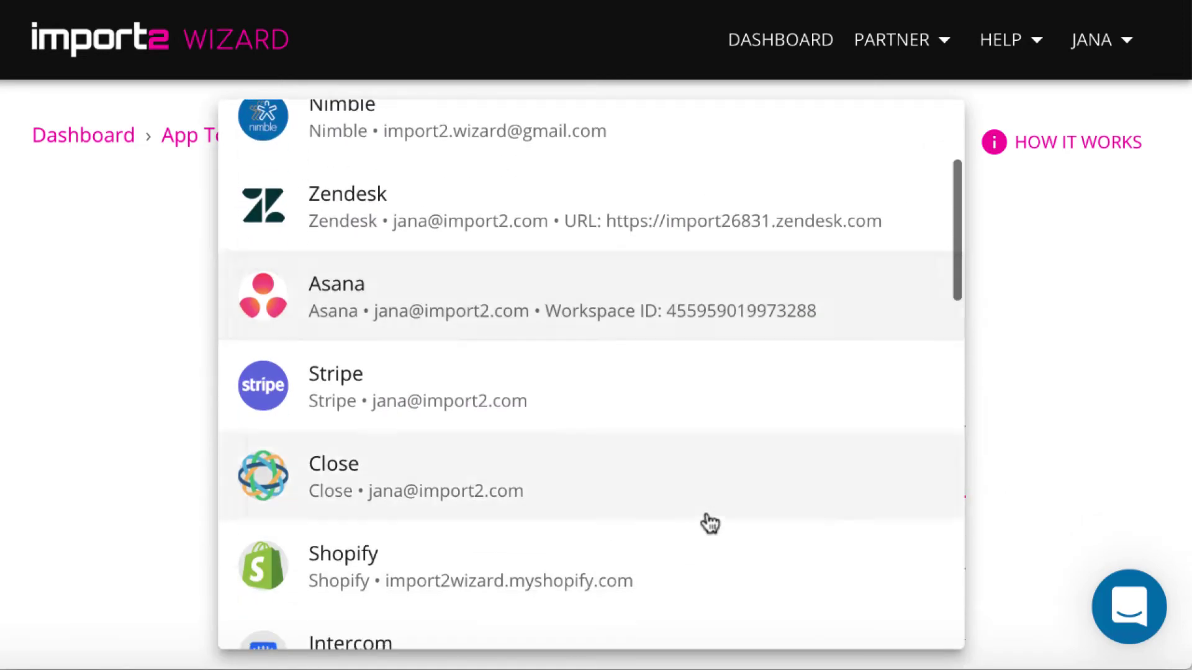
pyautogui.scroll(-5, 709, 523)
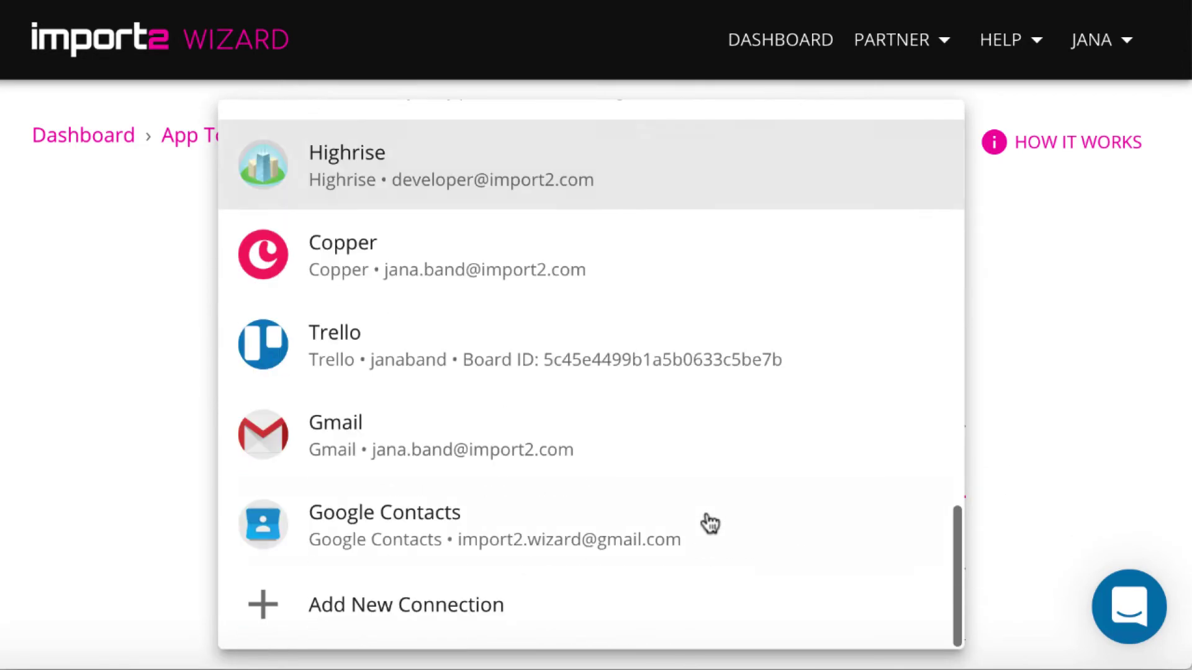
# Add a new HubSpot connection as the destination and authorise access to the account.
pyautogui.click(519, 617)
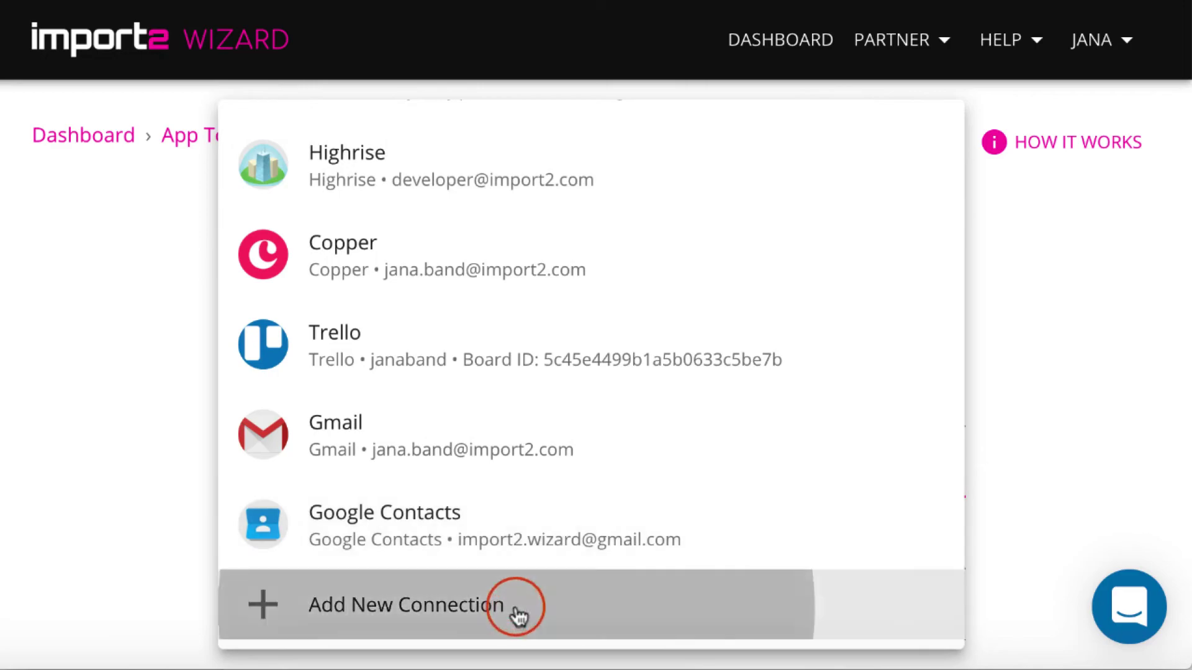
pyautogui.scroll(-4, 692, 525)
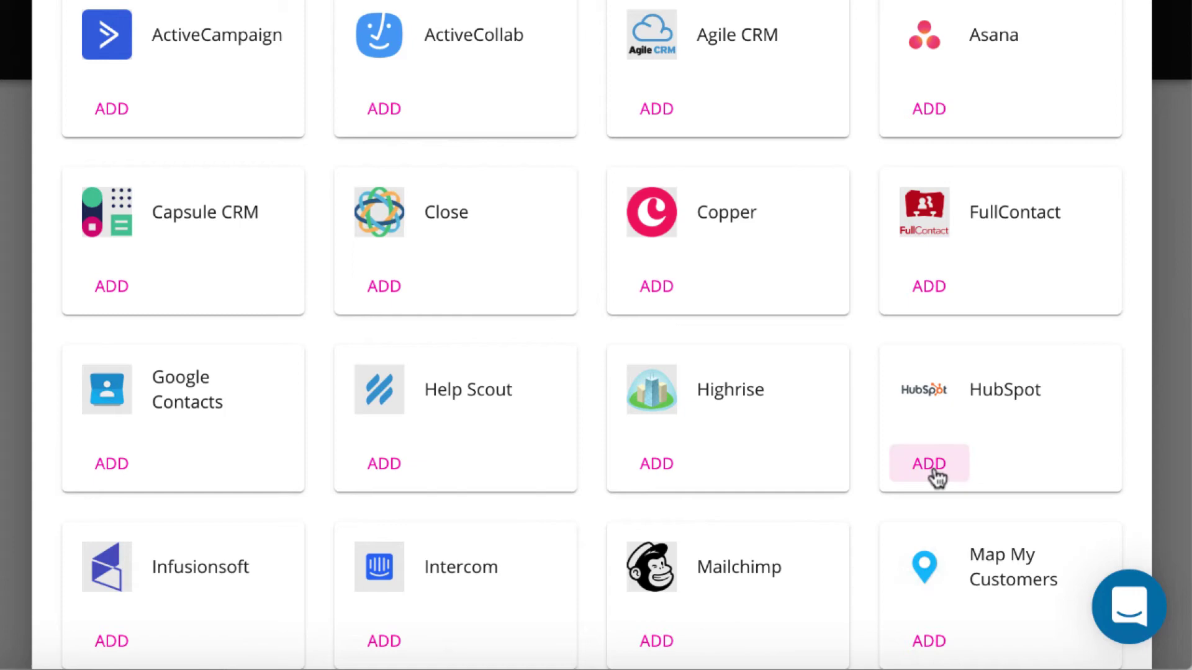
pyautogui.click(935, 475)
pyautogui.click(842, 464)
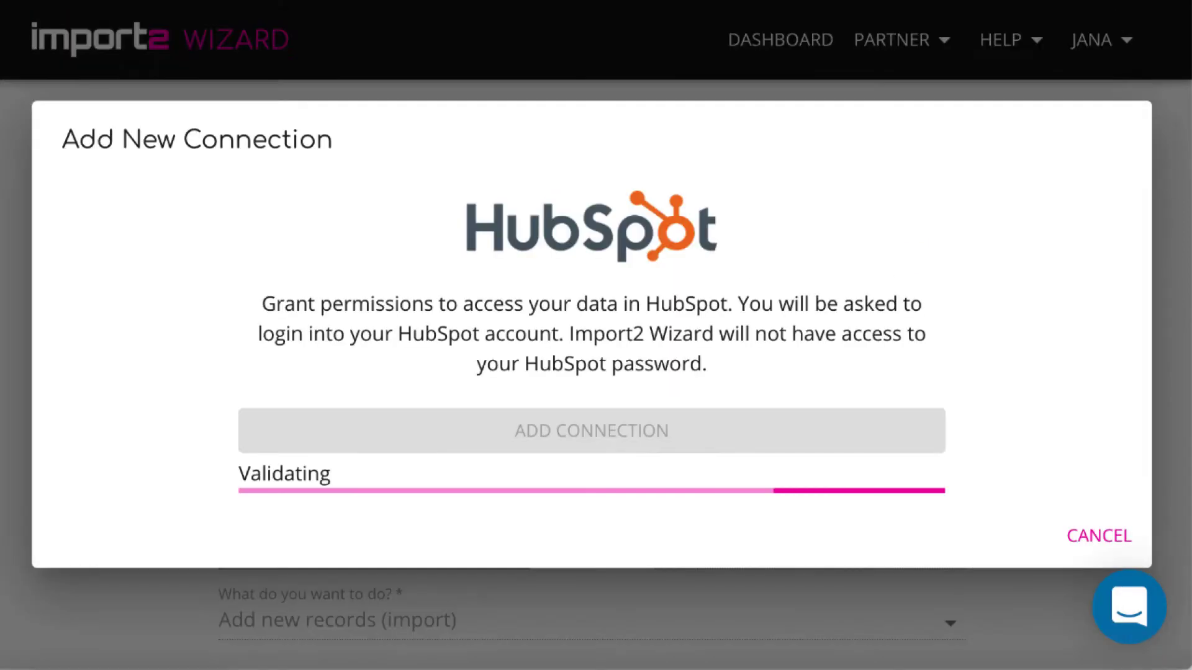
# Import Contacts into HubSpot Contacts with Add new records (import), then continue to mappings.
pyautogui.scroll(-2, 1100, 495)
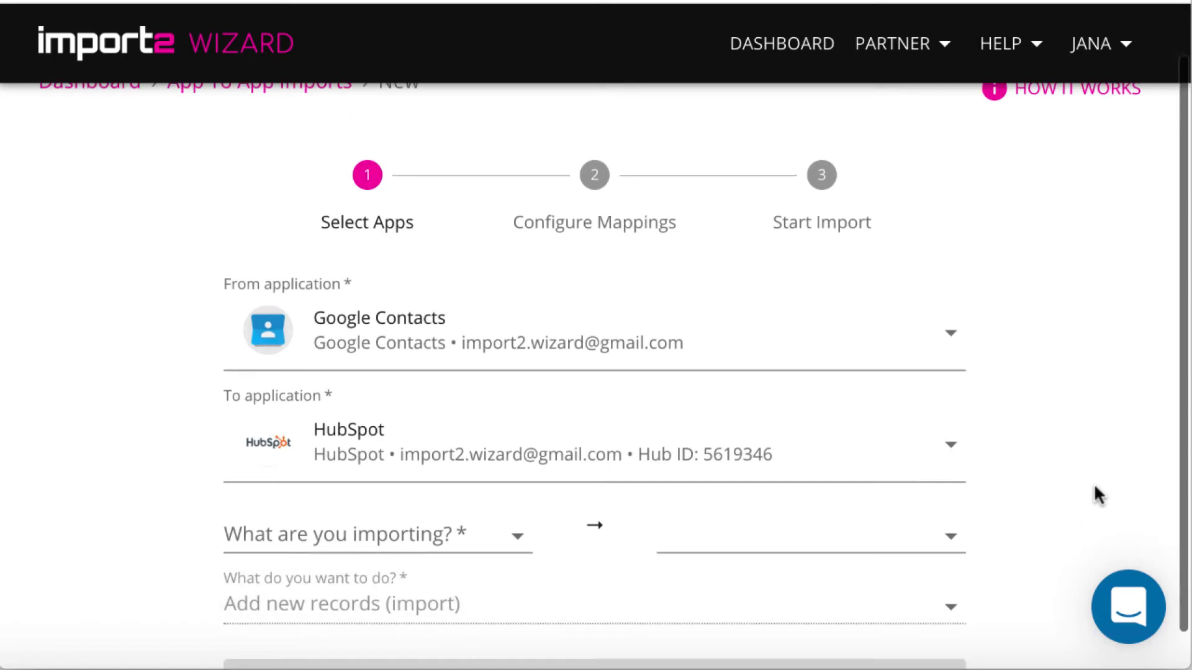
pyautogui.click(504, 497)
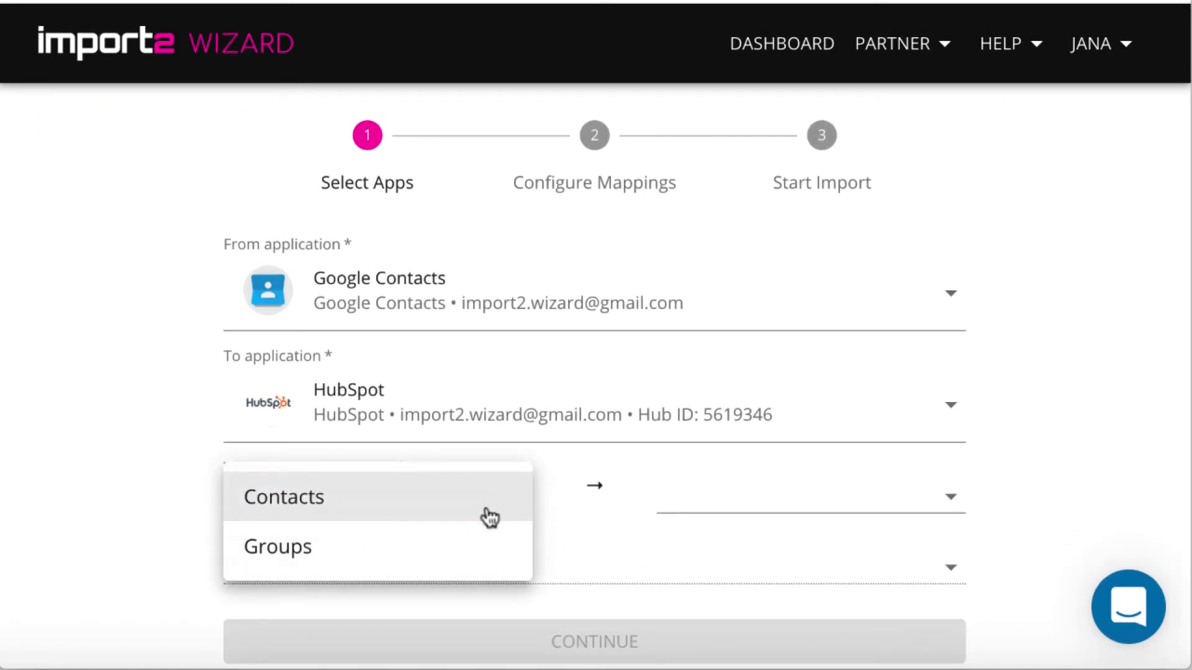
pyautogui.click(481, 497)
pyautogui.click(746, 503)
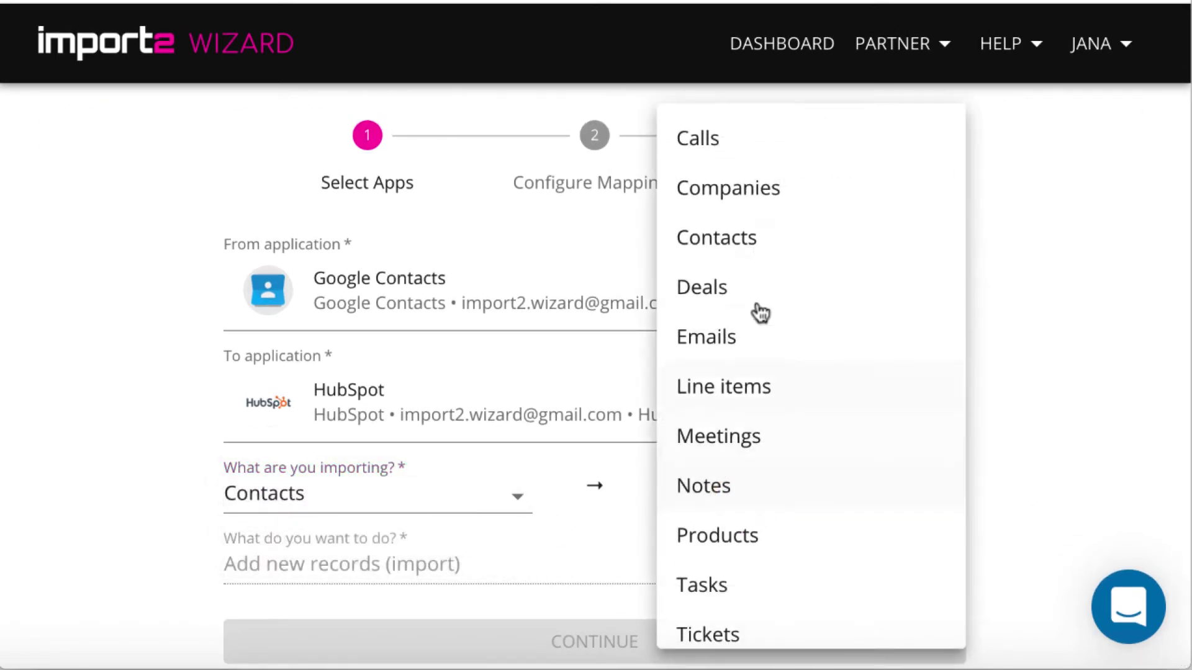
pyautogui.click(760, 237)
pyautogui.click(618, 565)
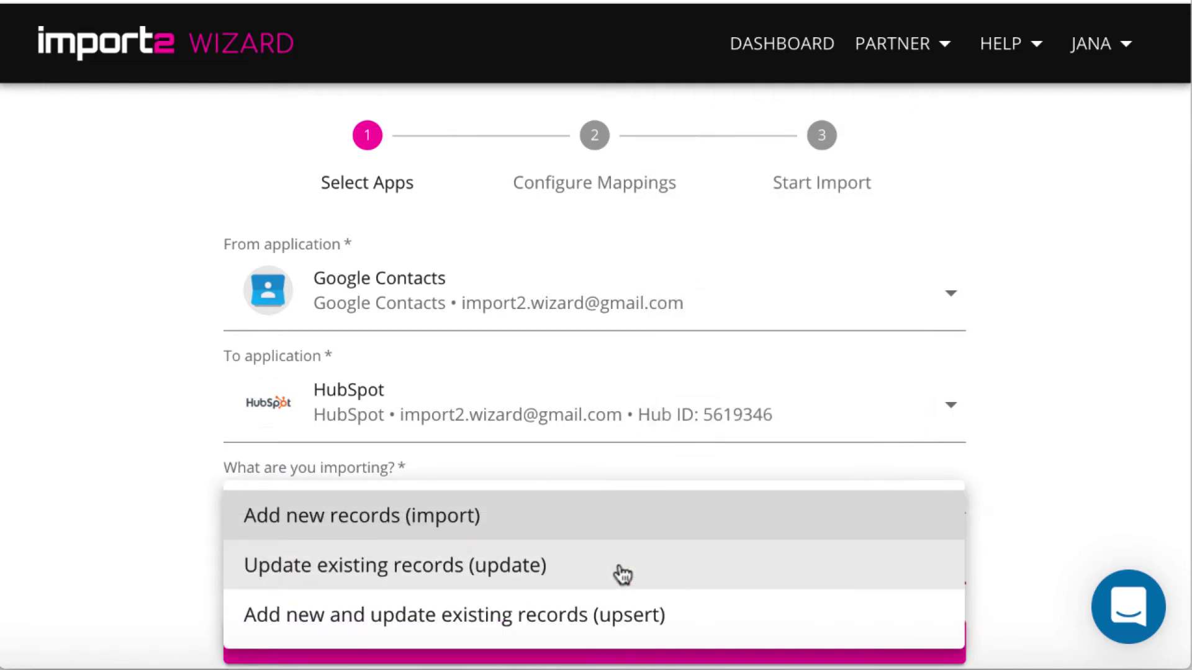
pyautogui.click(632, 521)
pyautogui.click(669, 656)
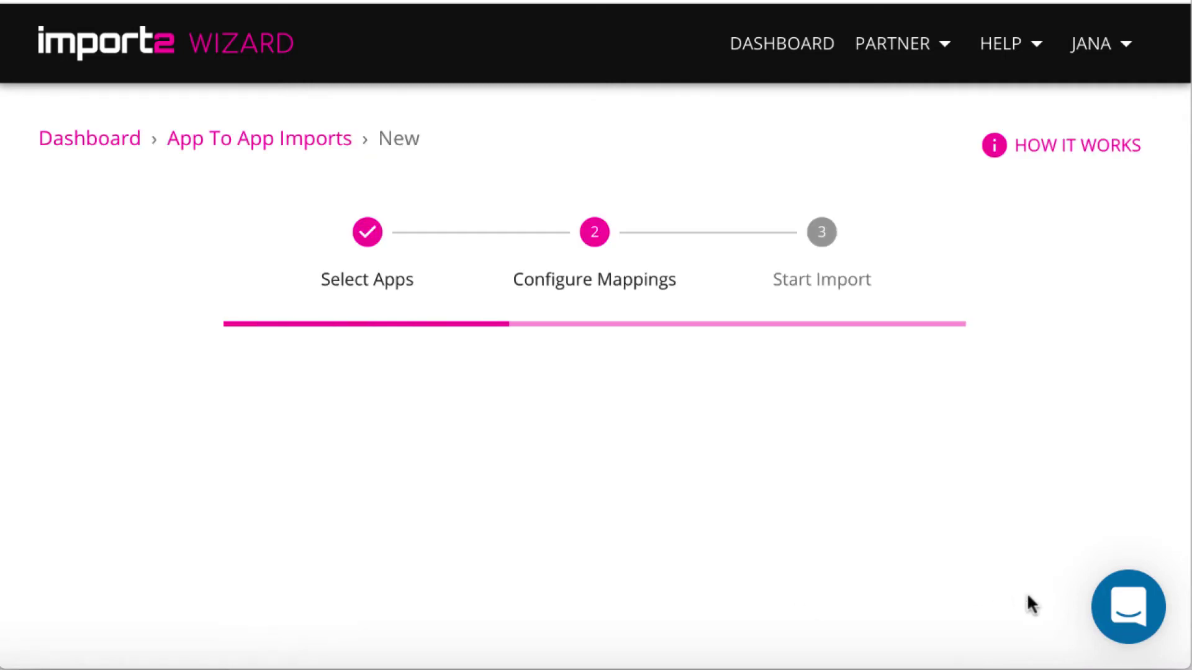
pyautogui.scroll(-5, 1026, 592)
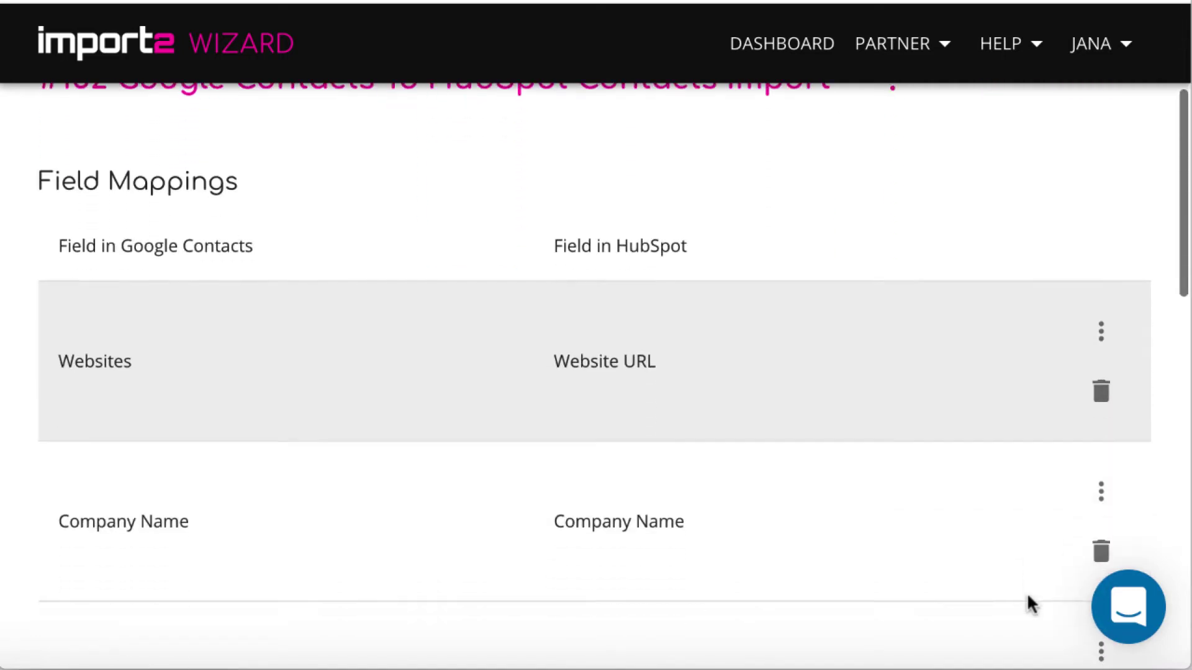
pyautogui.scroll(-4, 1026, 592)
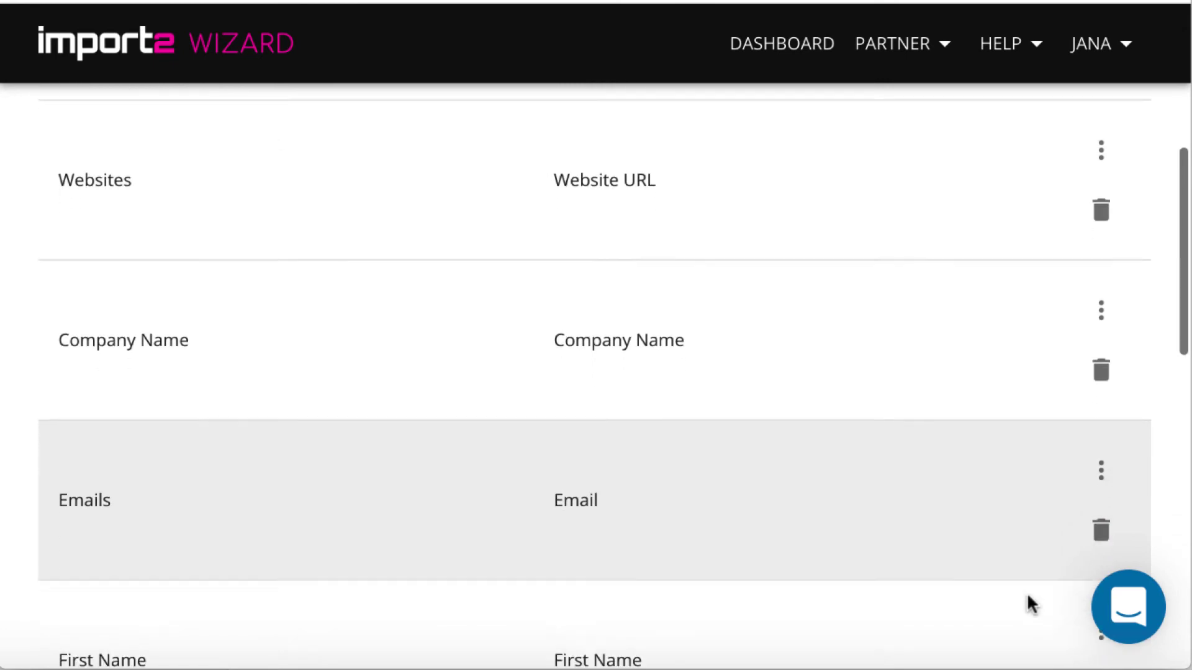
pyautogui.scroll(-6, 1027, 592)
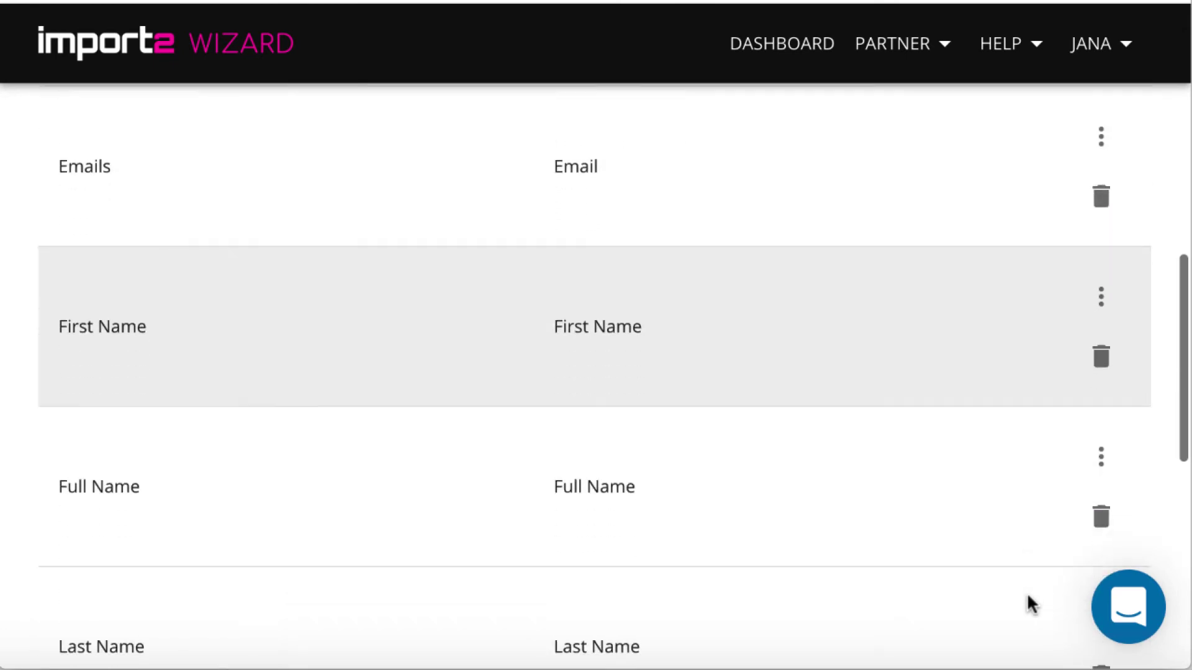
pyautogui.scroll(-5, 1028, 597)
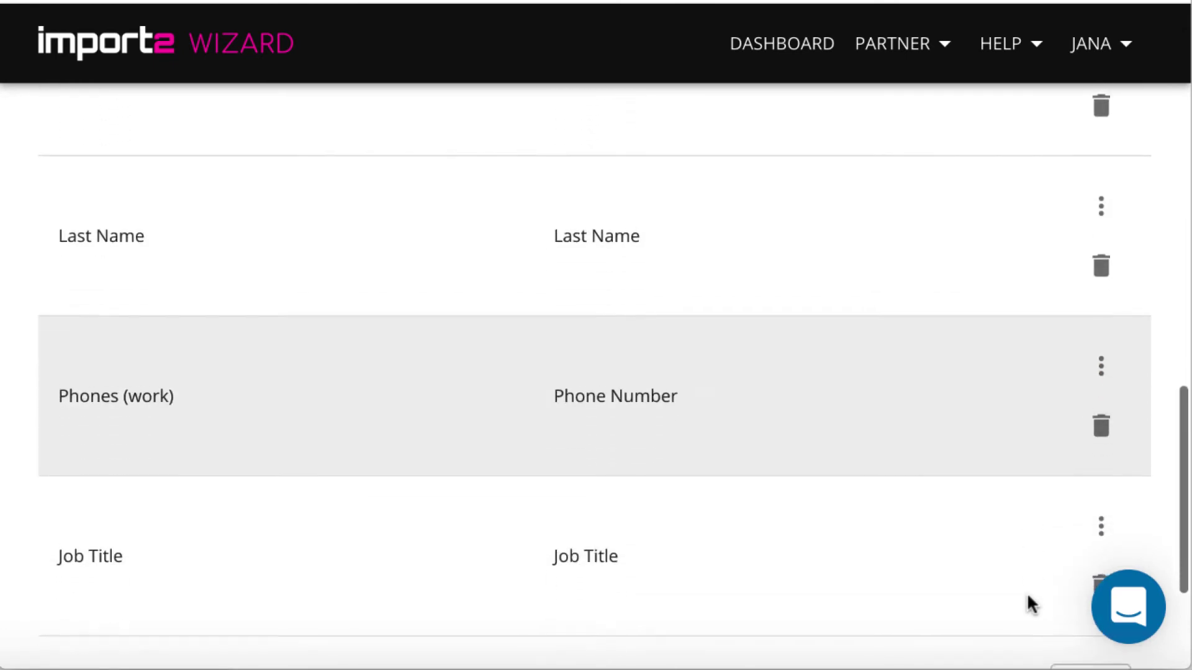
pyautogui.scroll(-2, 1026, 592)
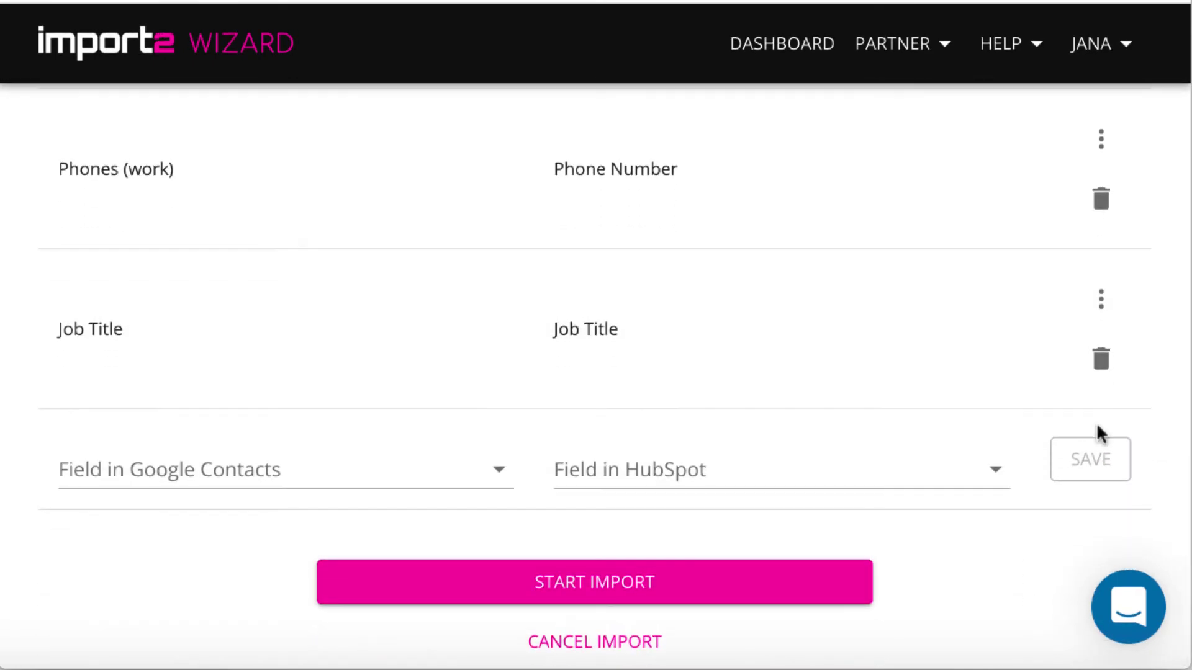
# Replace the Job Title row with a saved Job Title → Job Title mapping and start import #152.
pyautogui.click(1101, 360)
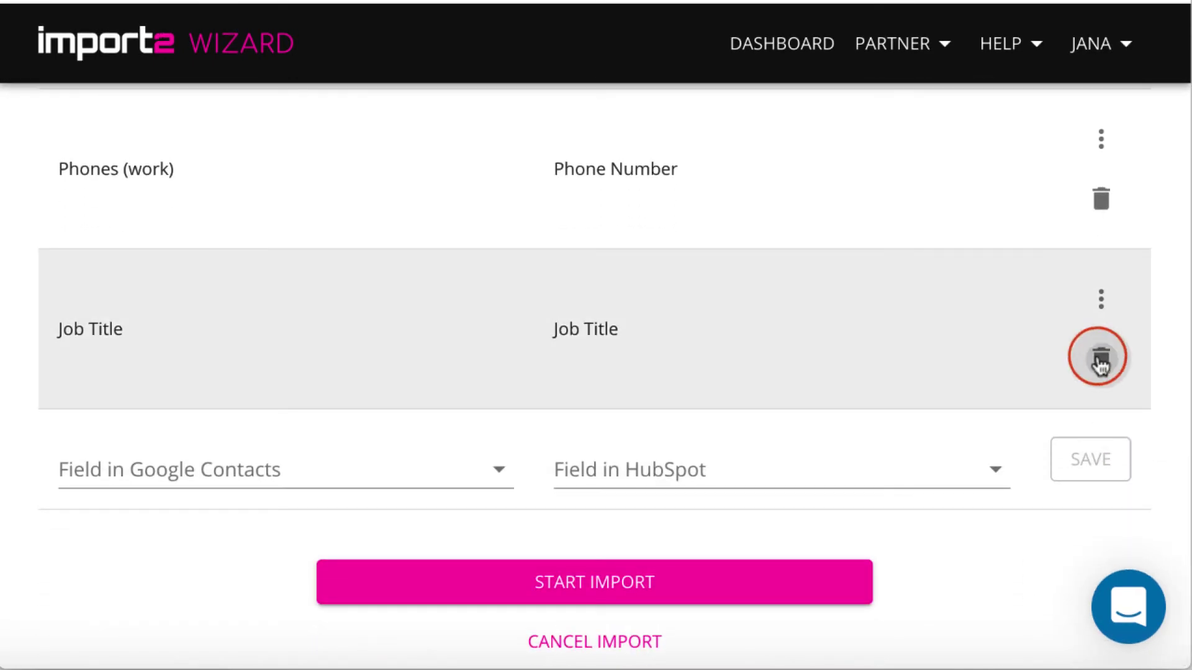
pyautogui.click(280, 471)
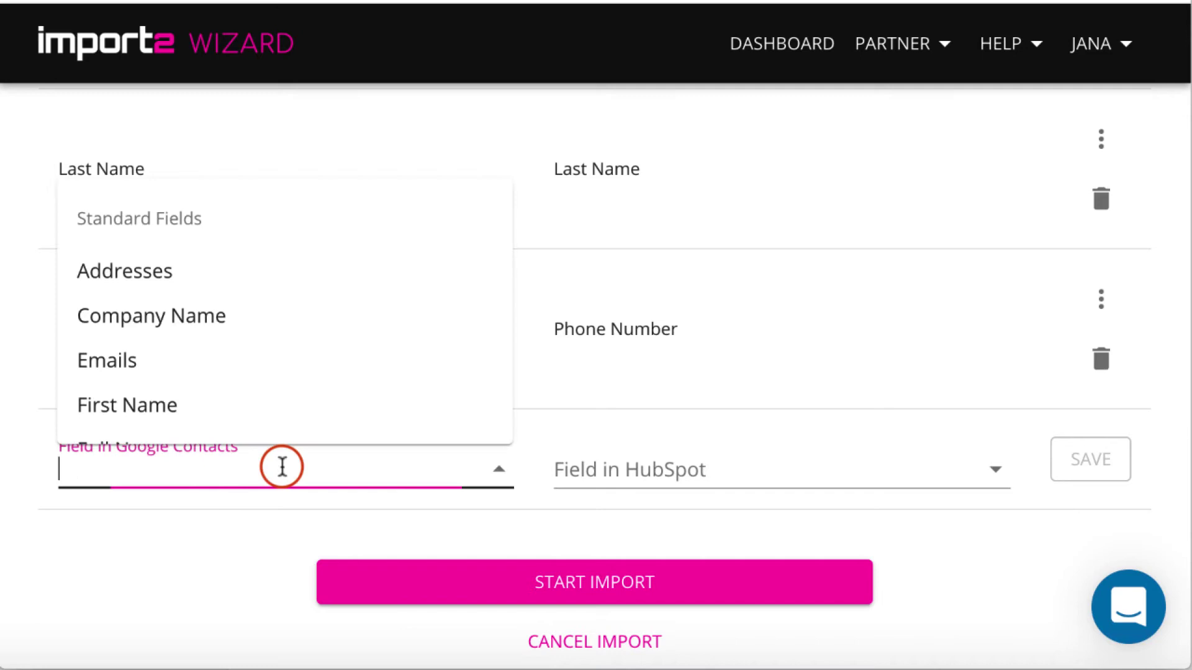
pyautogui.write('job')
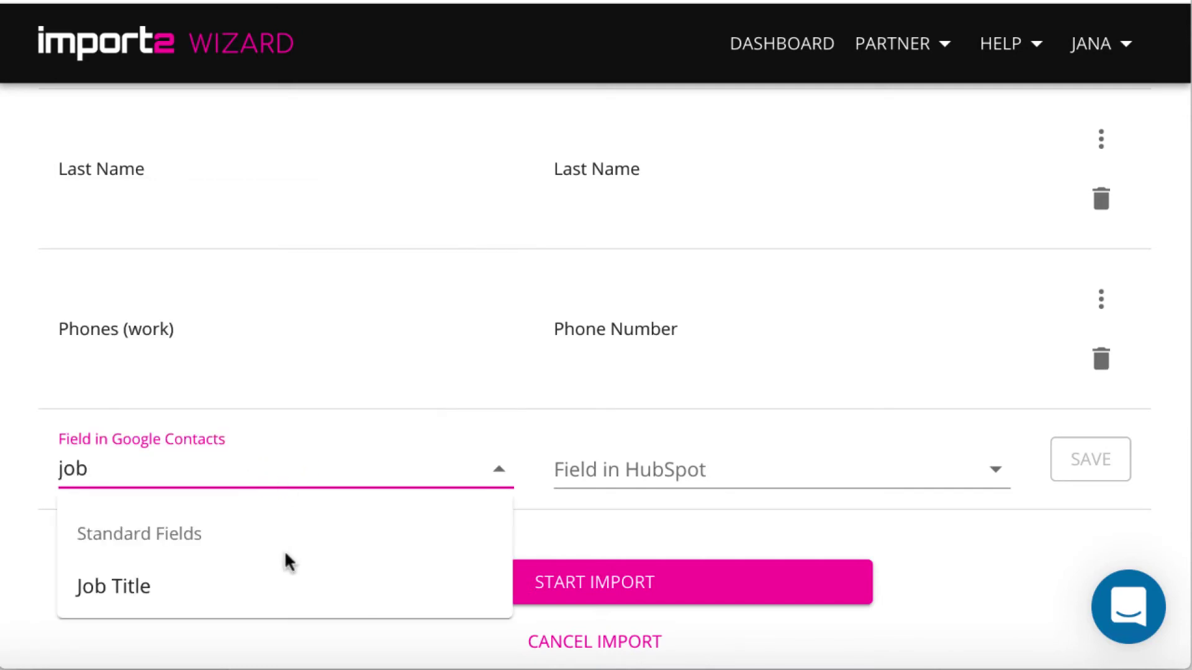
pyautogui.click(189, 571)
pyautogui.click(682, 471)
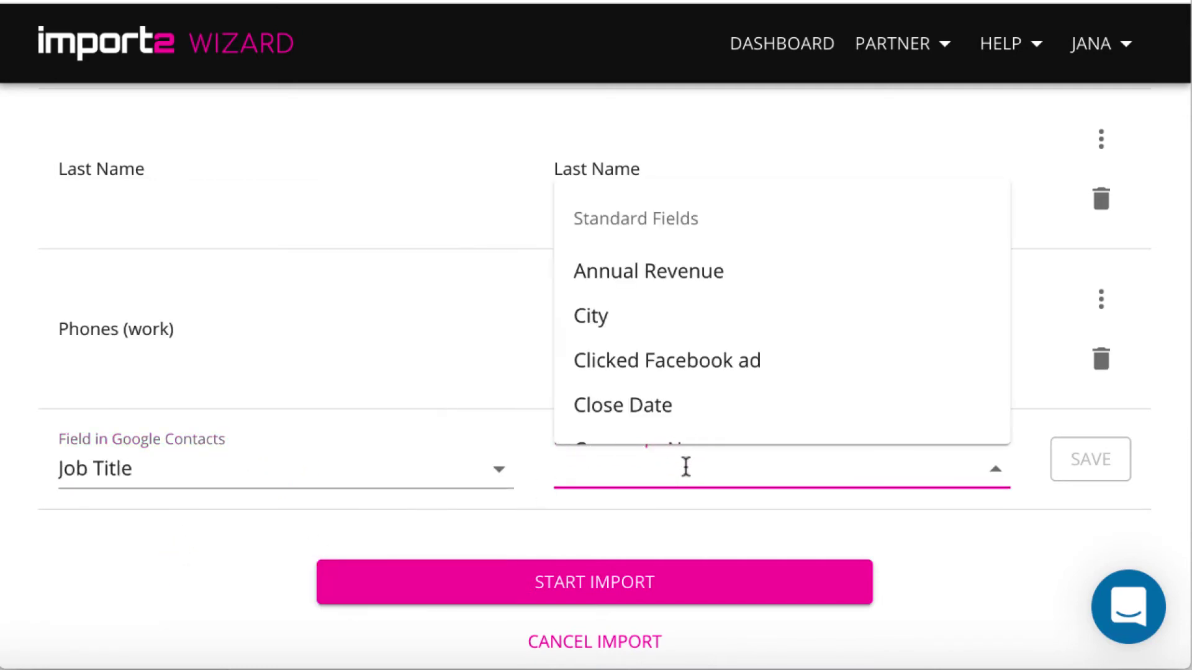
pyautogui.write('j')
pyautogui.click(615, 417)
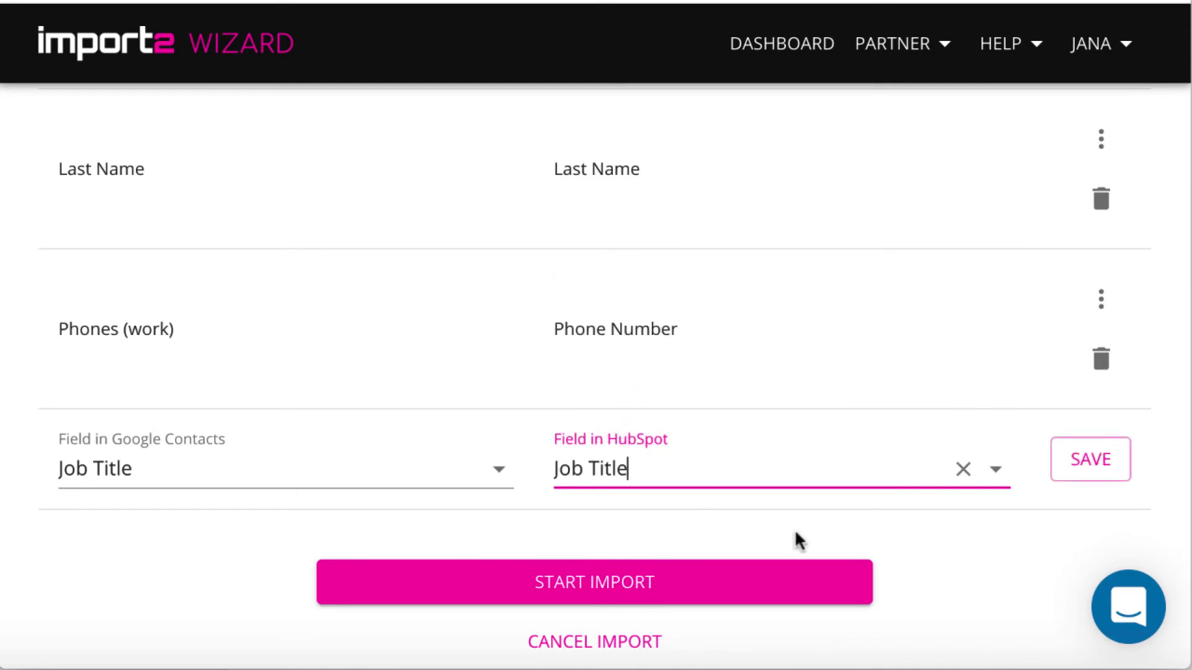
pyautogui.click(1073, 465)
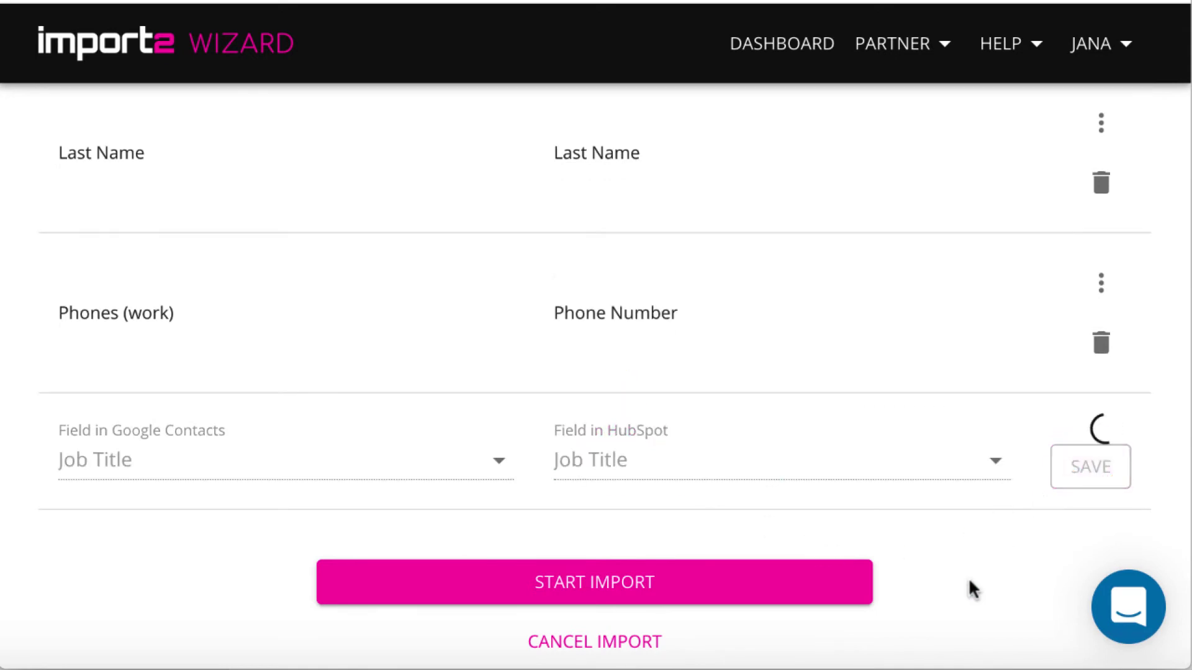
pyautogui.click(799, 579)
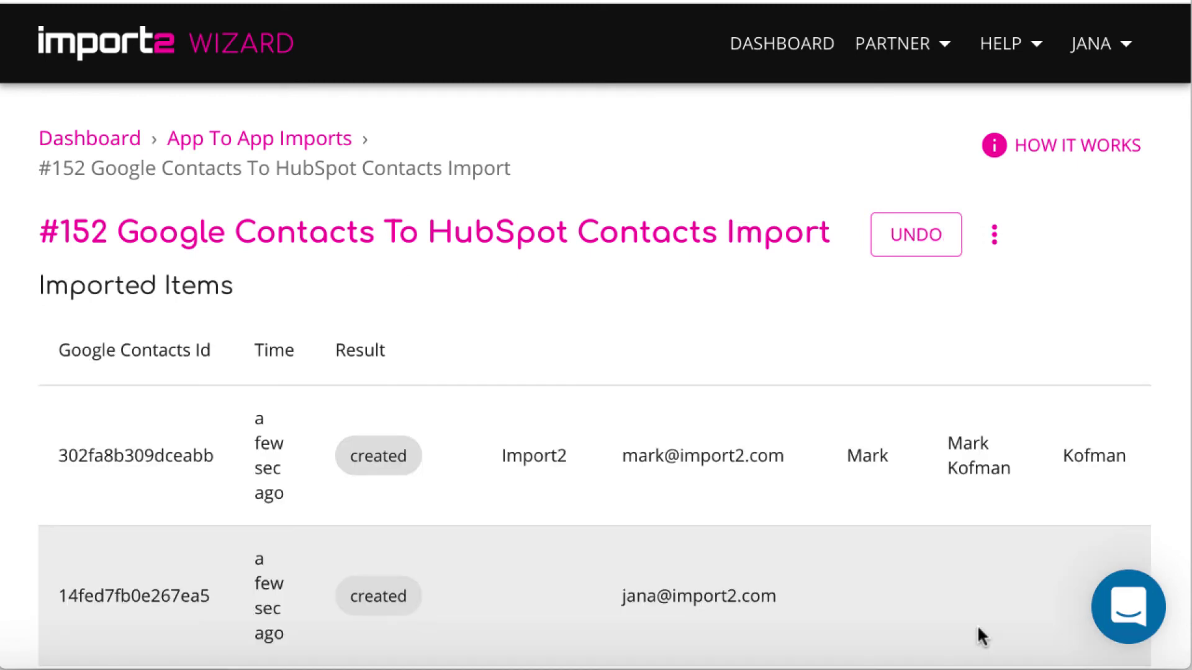
# Scroll through the Imported Items table and across to the OPEN column.
pyautogui.scroll(-9, 978, 627)
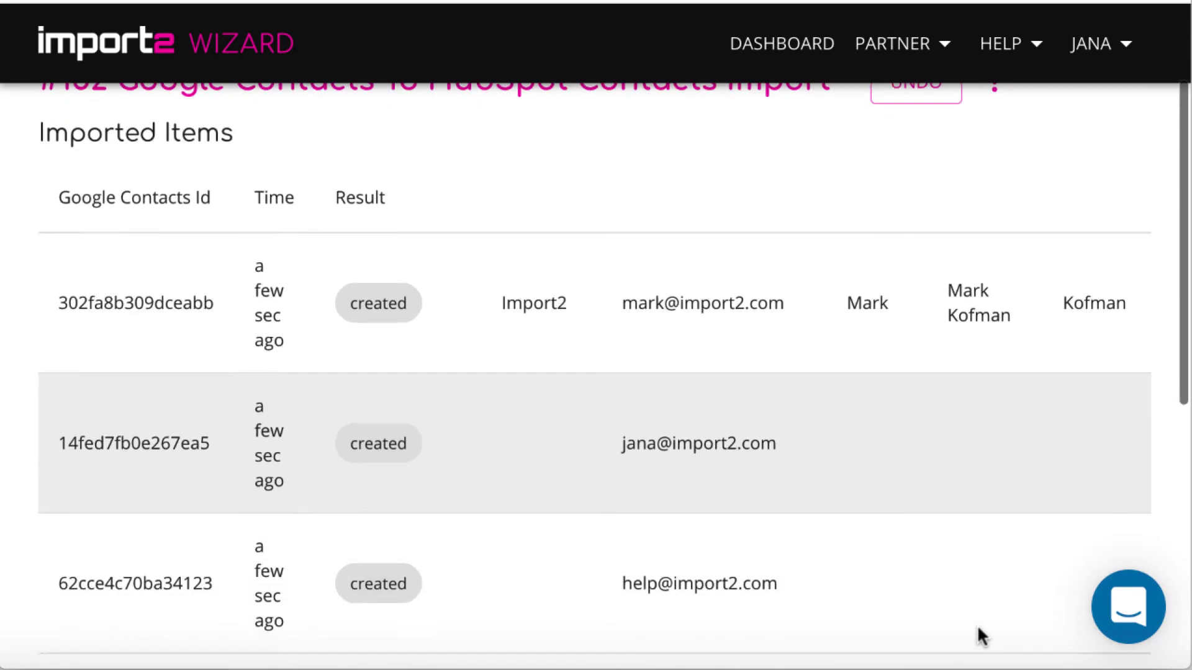
pyautogui.scroll(-3, 978, 629)
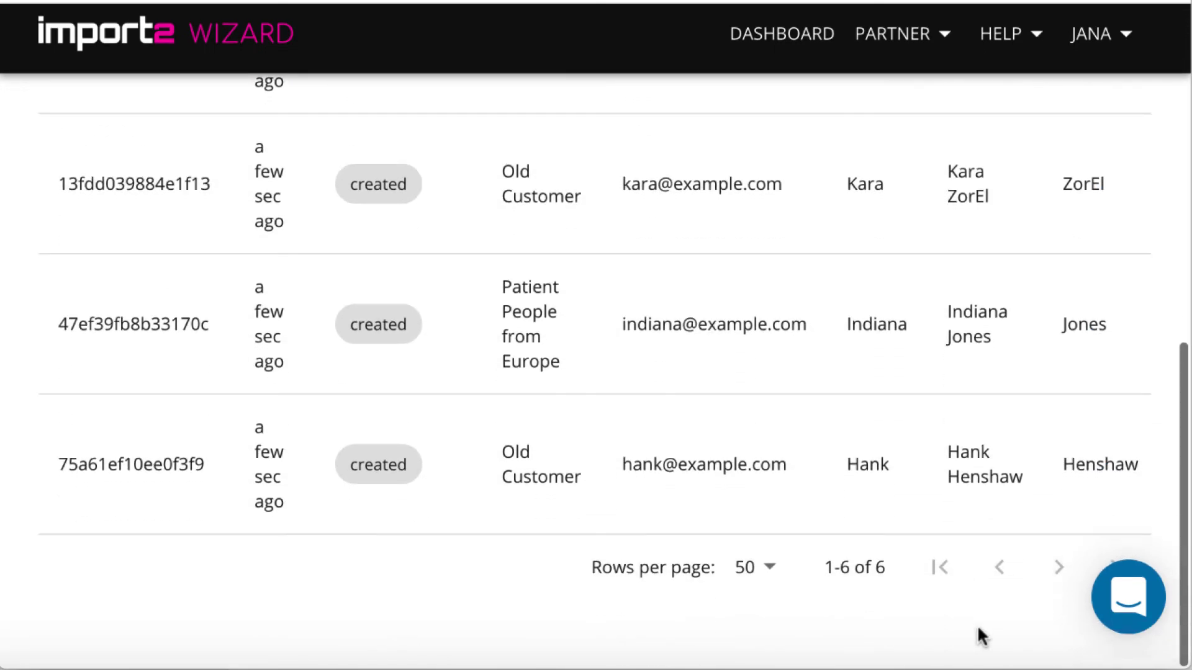
pyautogui.scroll(6, 978, 629)
pyautogui.scroll(5, 978, 629)
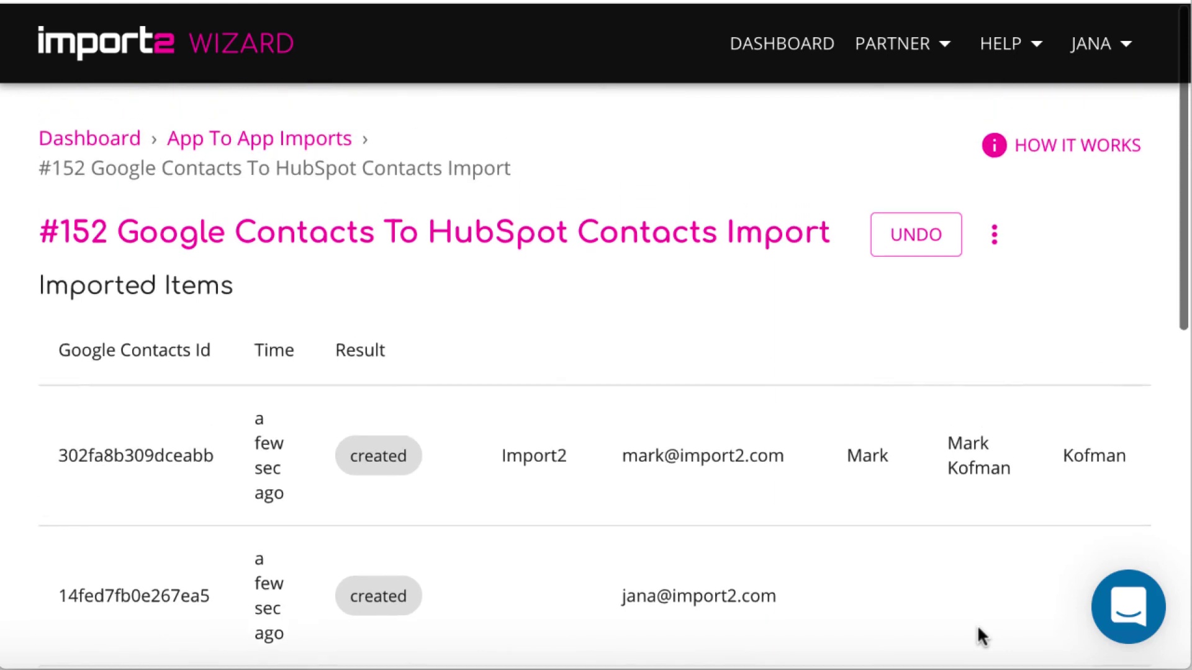
pyautogui.hscroll(7, 1066, 463)
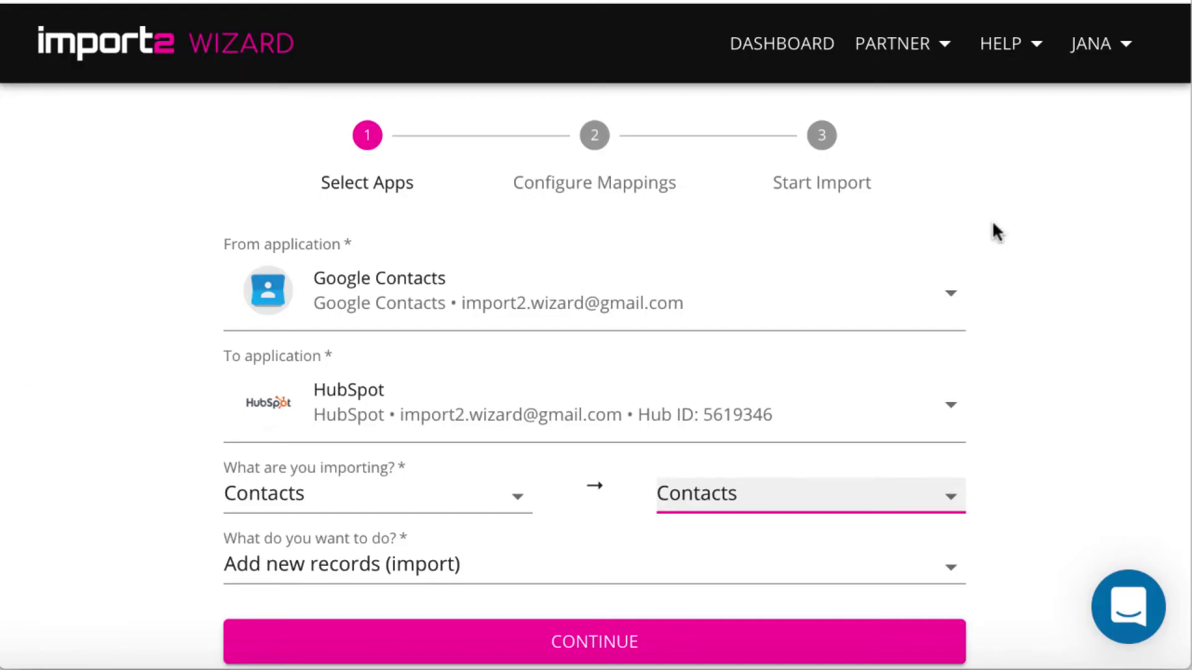
# Choose Add new and update existing records (upsert) in the What do you want to do? dropdown.
pyautogui.click(944, 567)
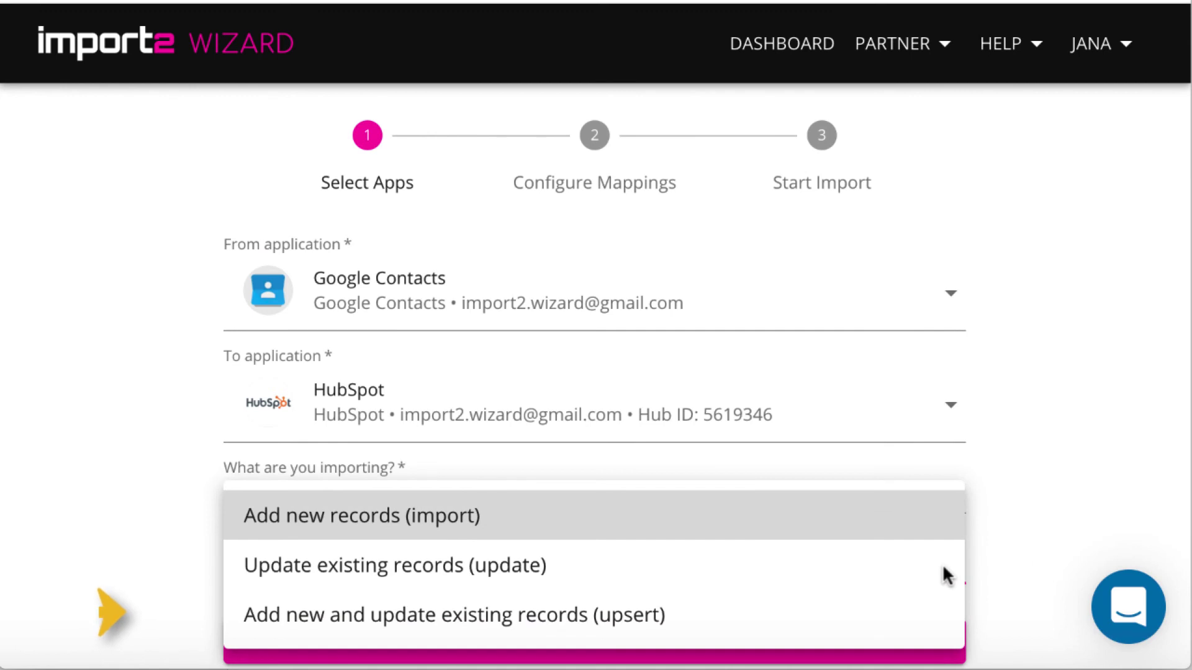
pyautogui.click(936, 628)
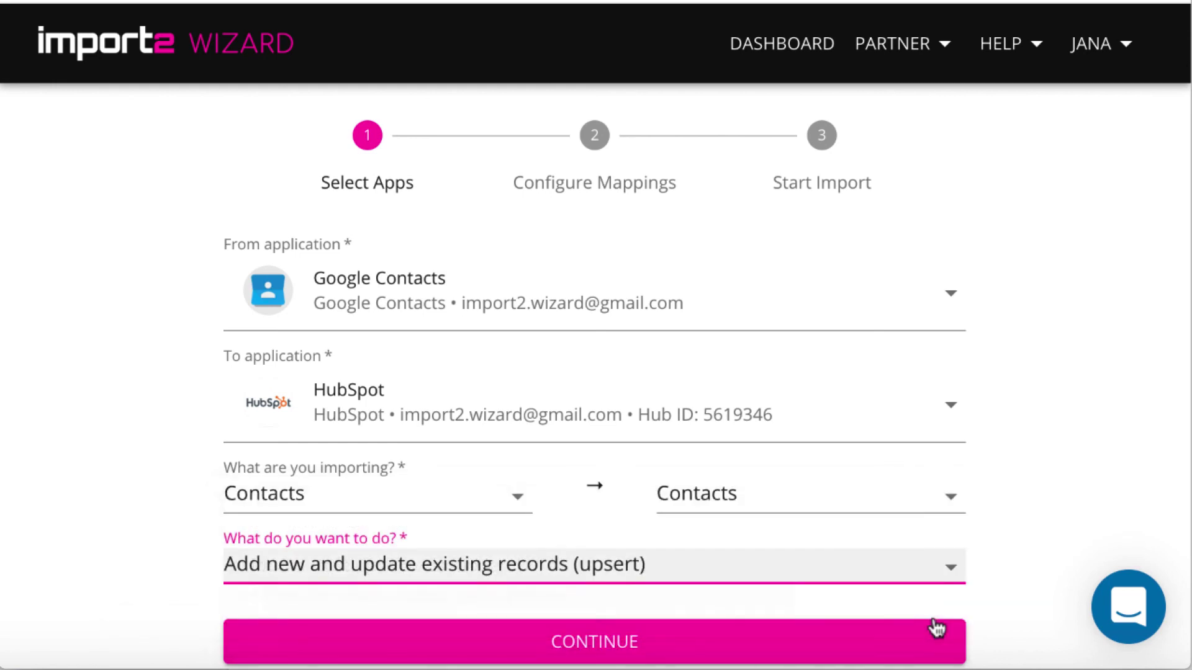